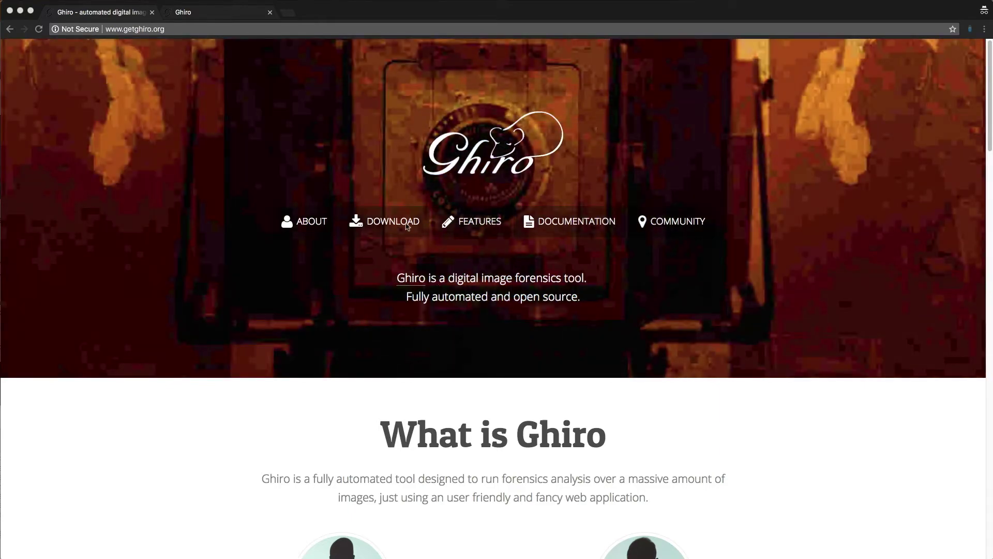
Step: Jump to getghiro.org's Download section listing the zip, tar.gz, OVA and ESXi options
left_click(407, 226)
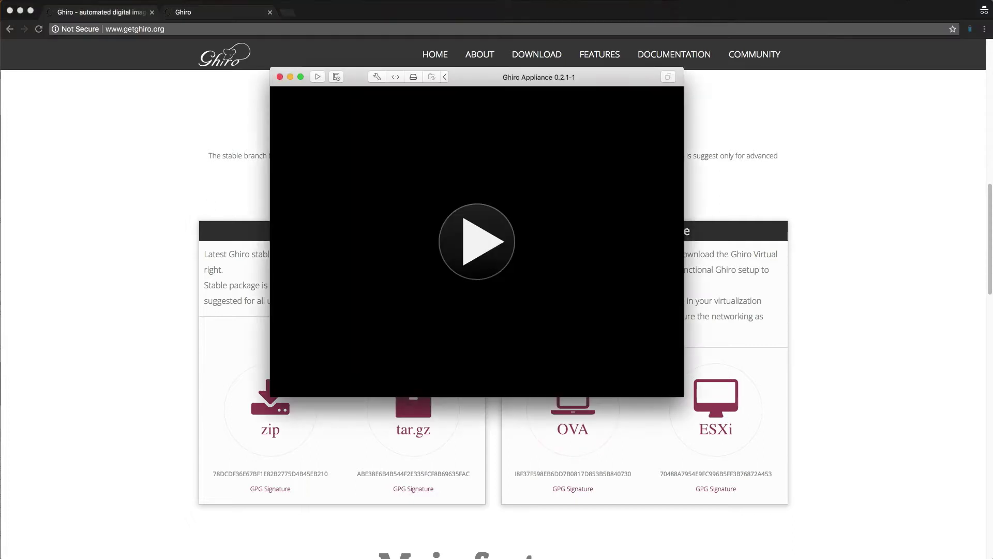
Step: Start the Ghiro Appliance VM and let it boot to its login prompt at 192.168.7.110
left_click(478, 251)
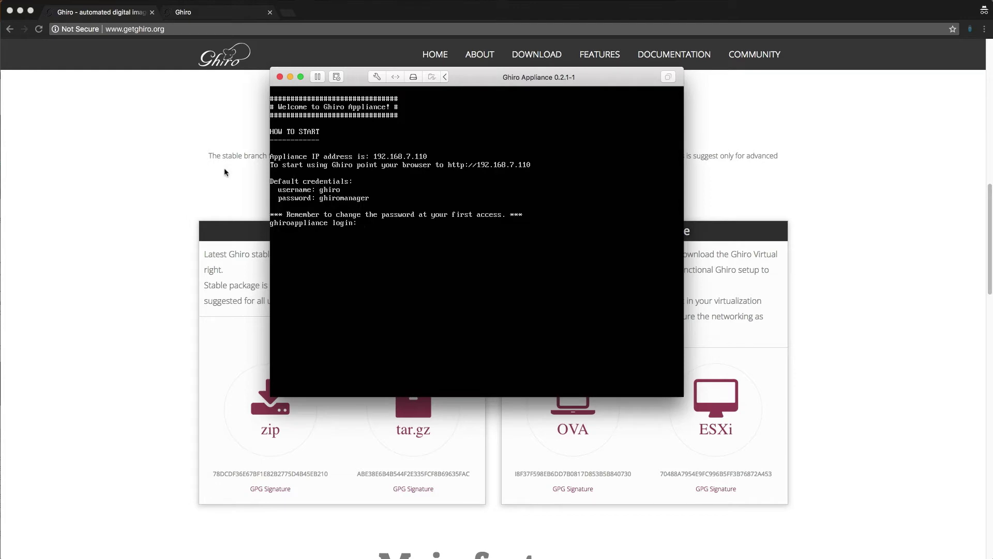
Step: Log in to Ghiro at 192.168.7.110 with the appliance's default username and password
left_click(186, 144)
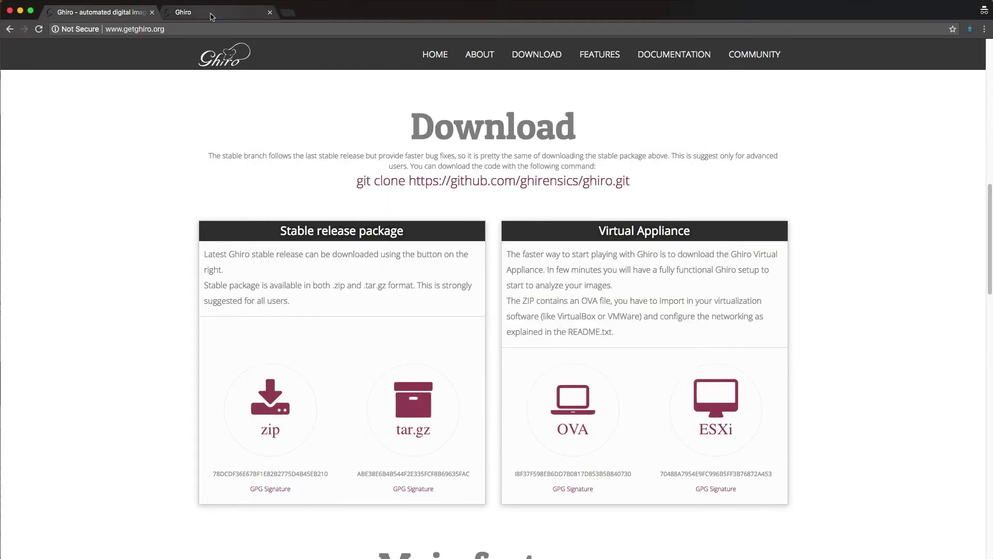
left_click(211, 14)
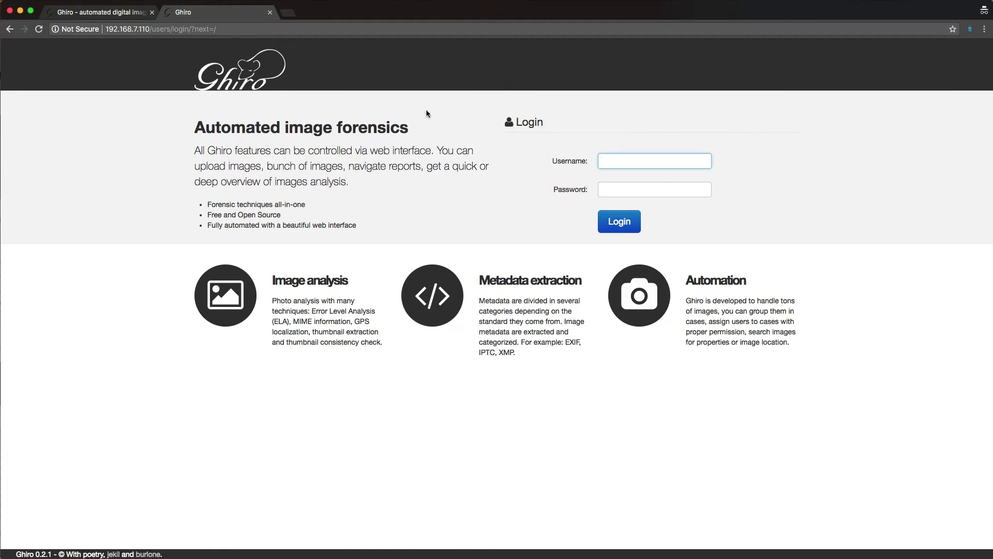
type("ghiro")
key("Tab")
type("ghiromanager")
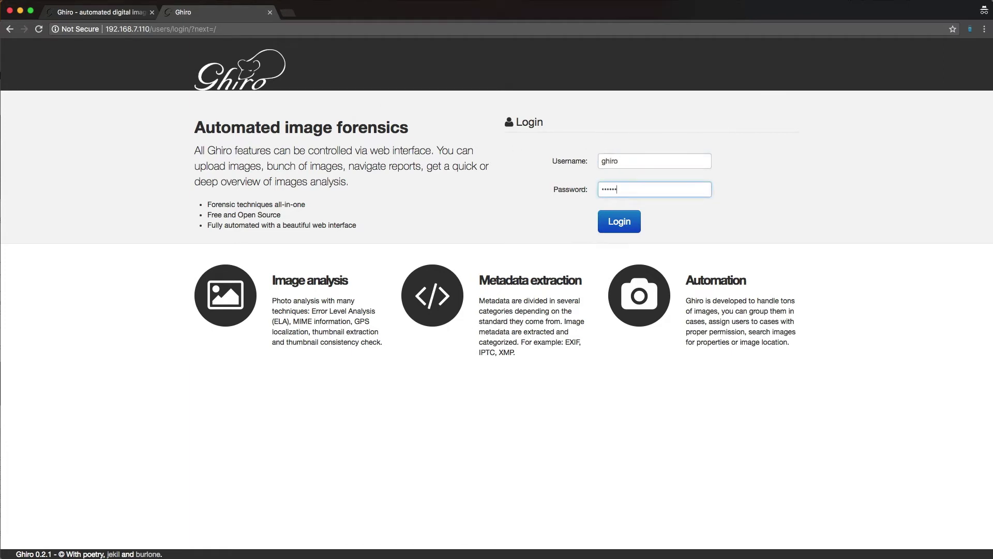
key("Return")
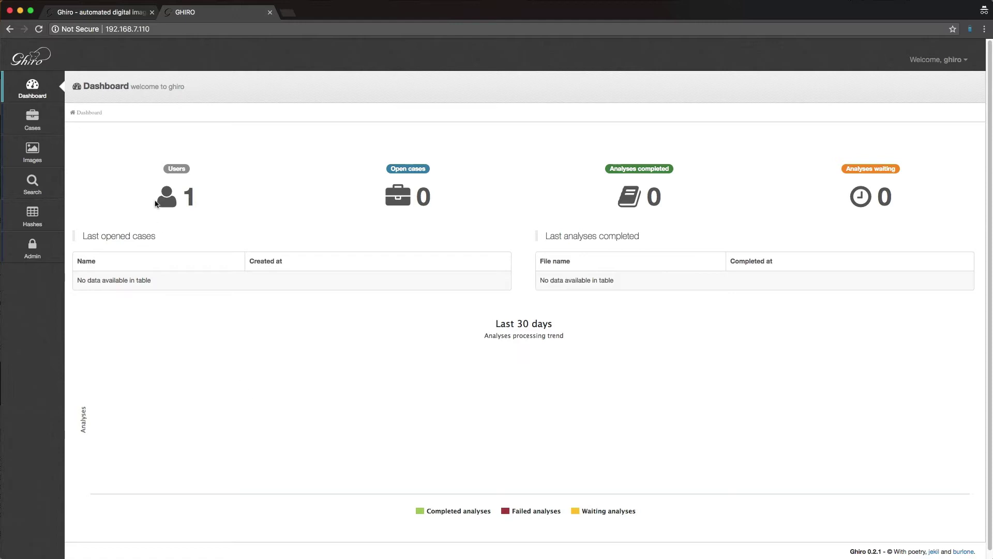
Step: Create a case named 'Test Case' and open its Add image upload page
left_click(32, 119)
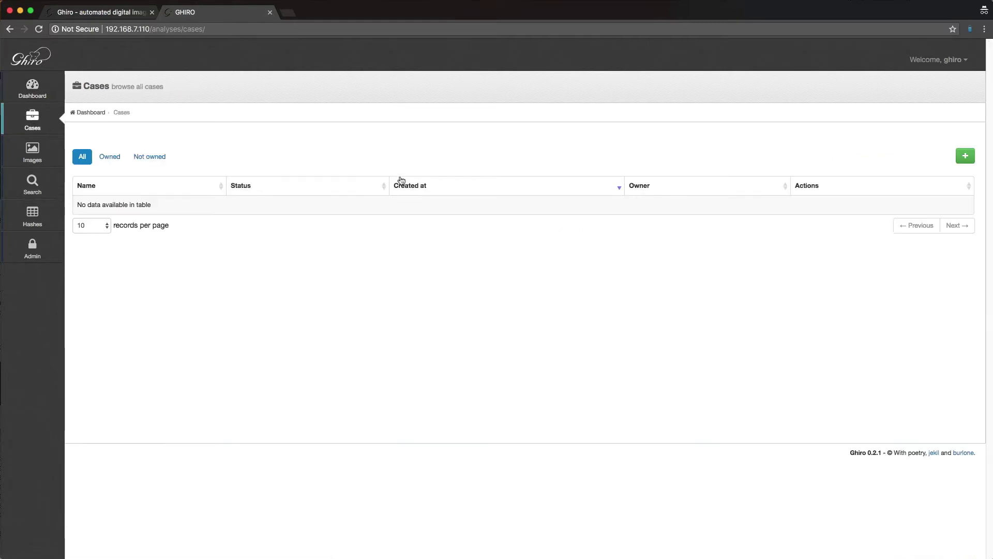
left_click(965, 156)
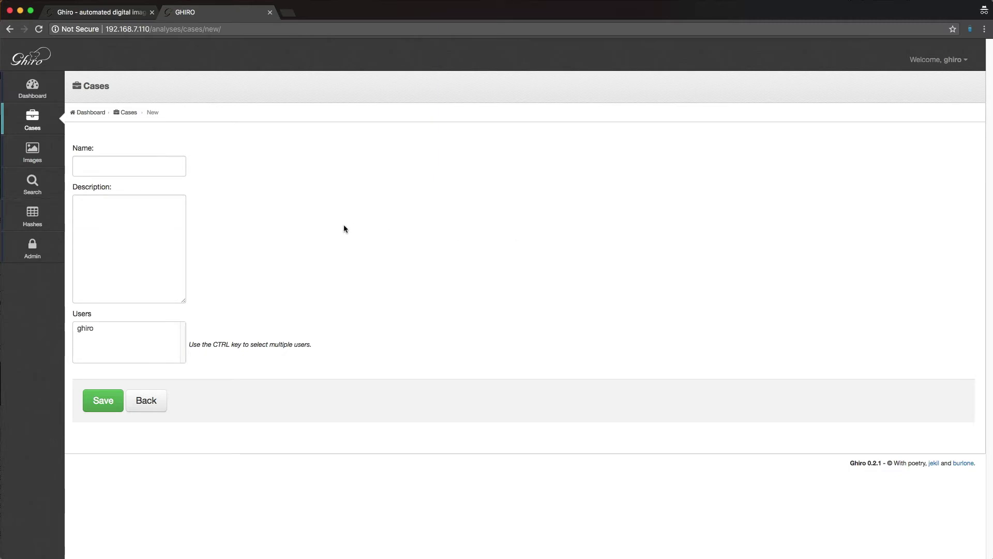
left_click(181, 167)
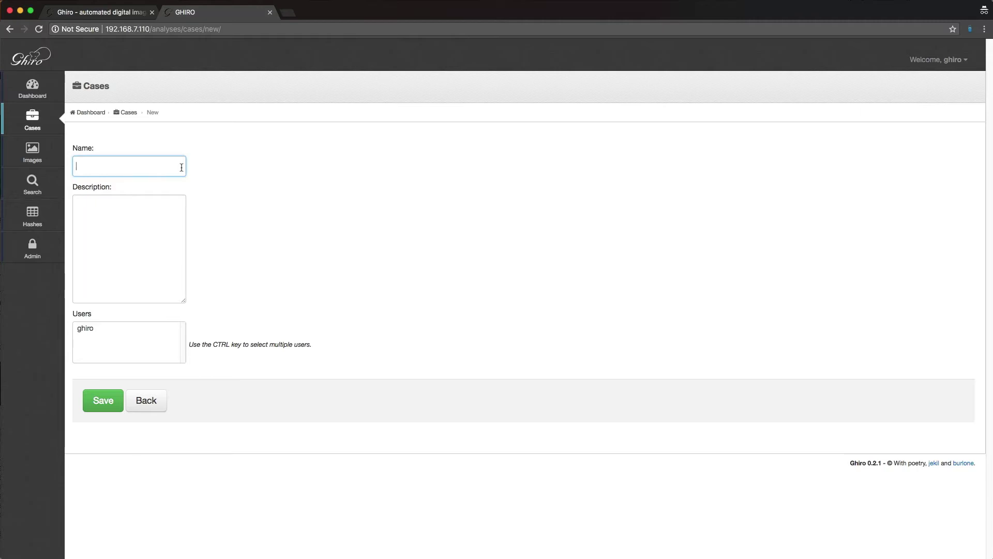
type("Test Case")
left_click(106, 404)
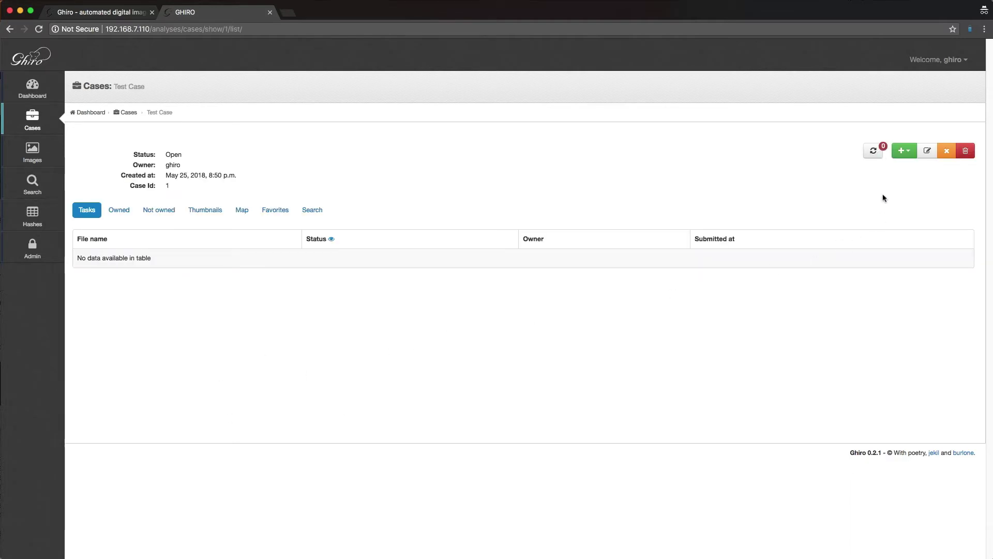
left_click(905, 151)
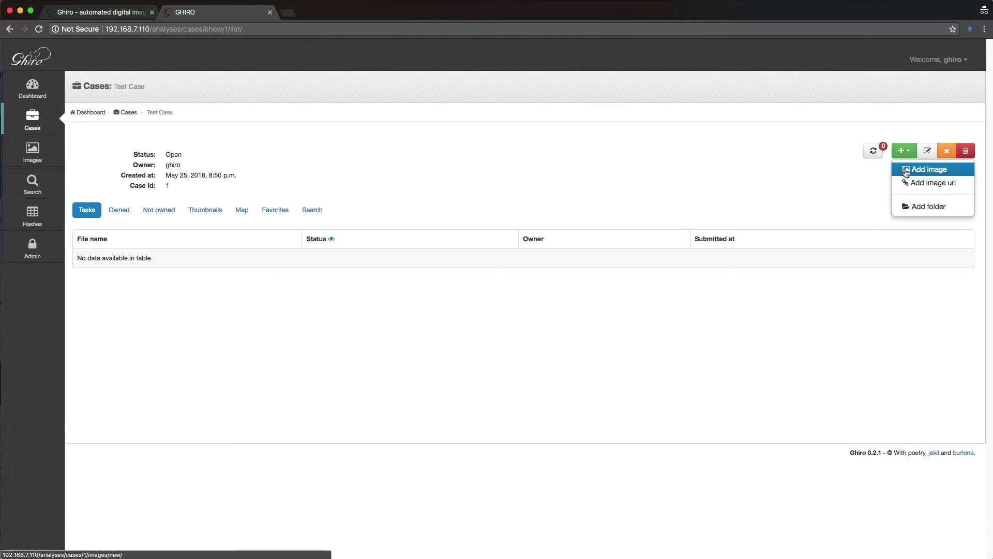
left_click(906, 170)
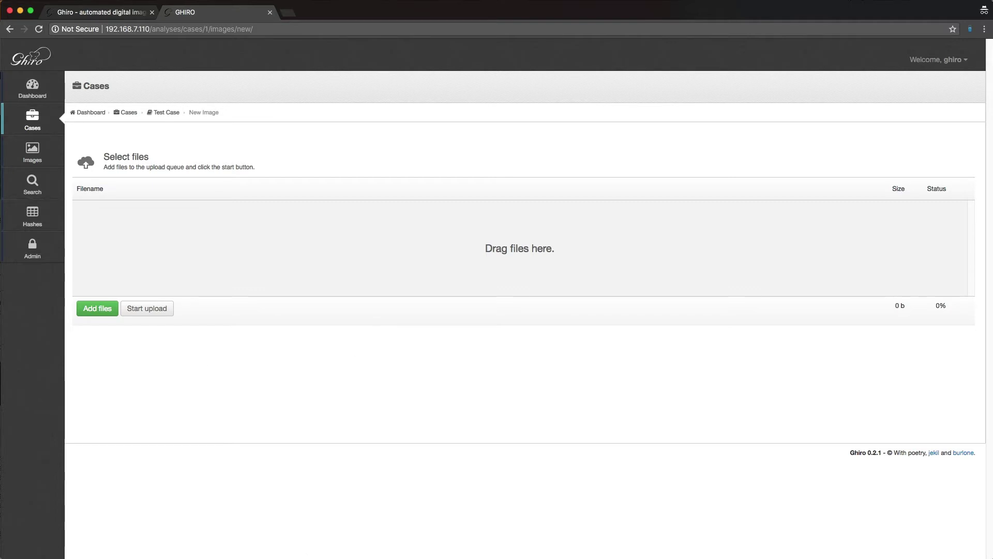
Step: Open the file chooser and browse to the HunchlyData photos folder
left_click(291, 549)
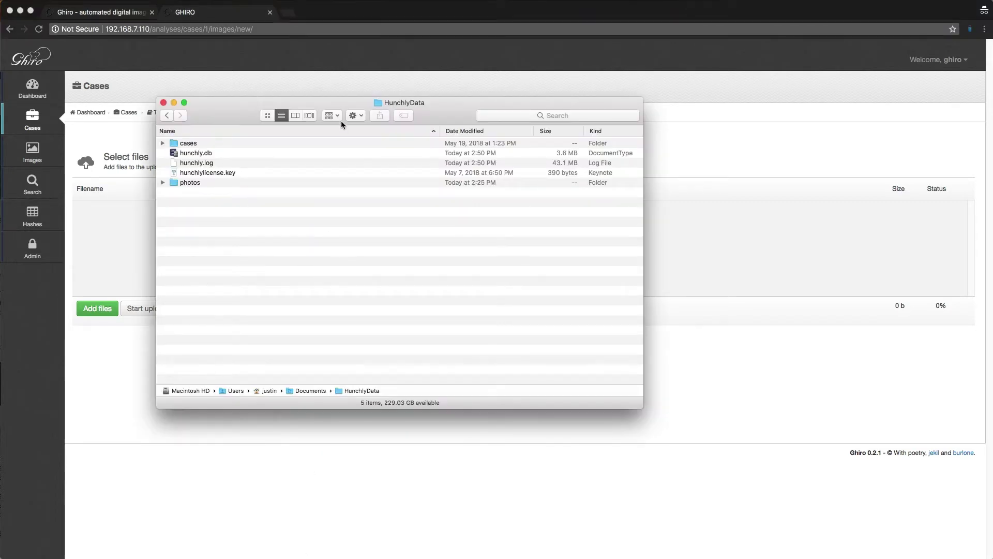
left_click_drag(340, 105, 464, 111)
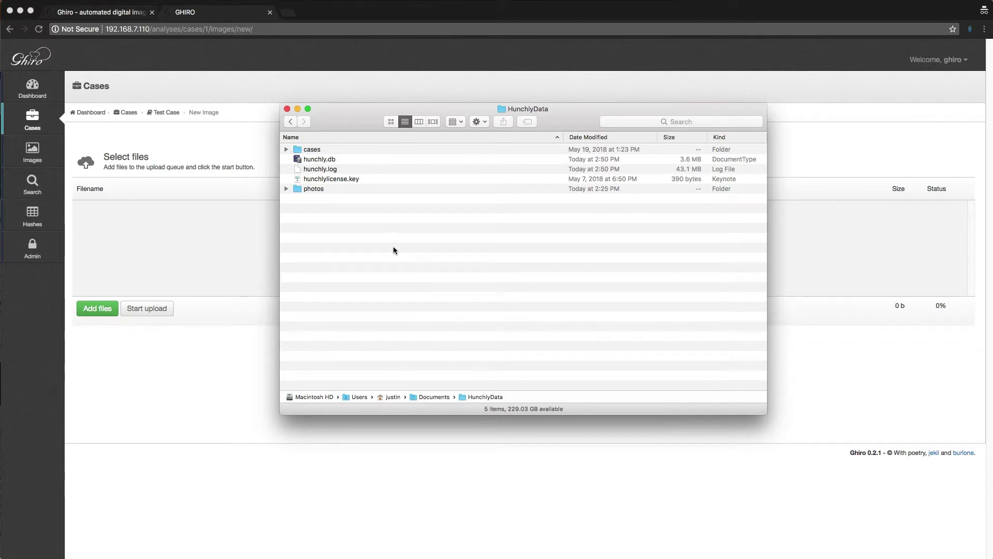
left_click(314, 150)
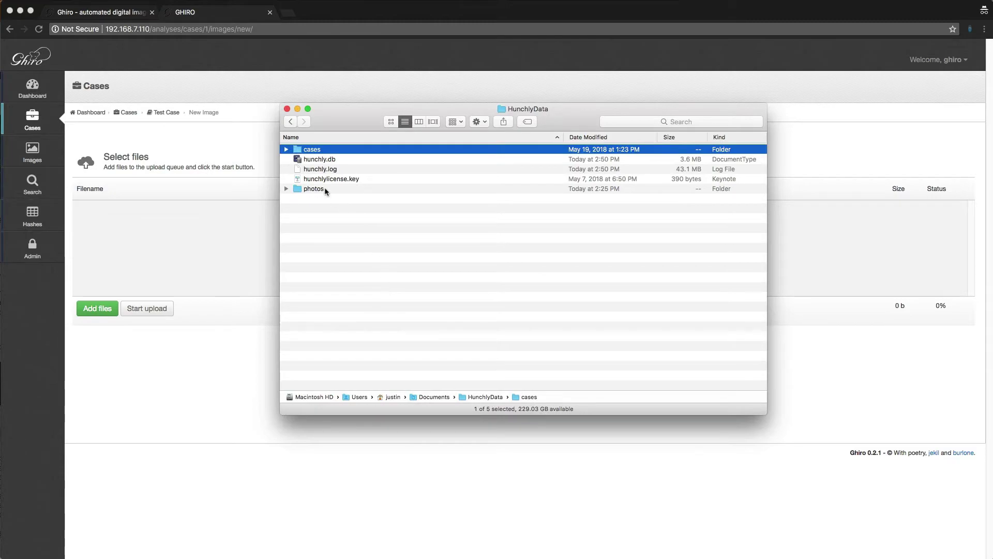
double_click(316, 189)
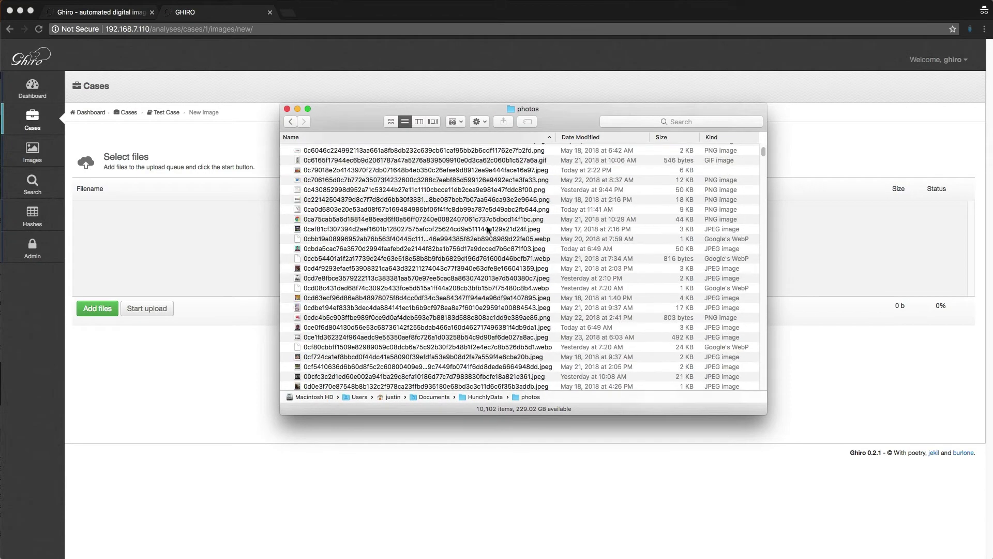
left_click_drag(764, 151, 764, 196)
scroll(662, 318, "down", 10)
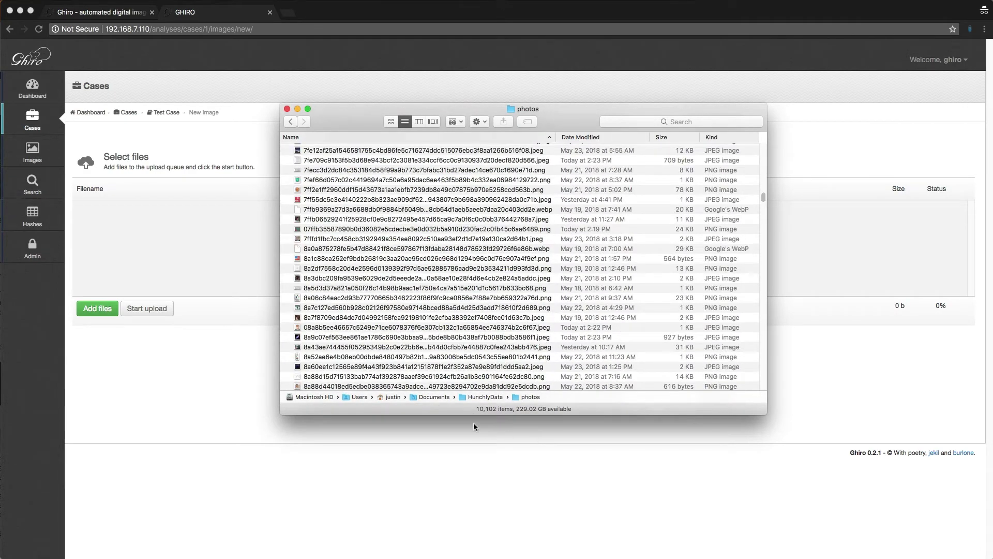
scroll(473, 288, "up", 10)
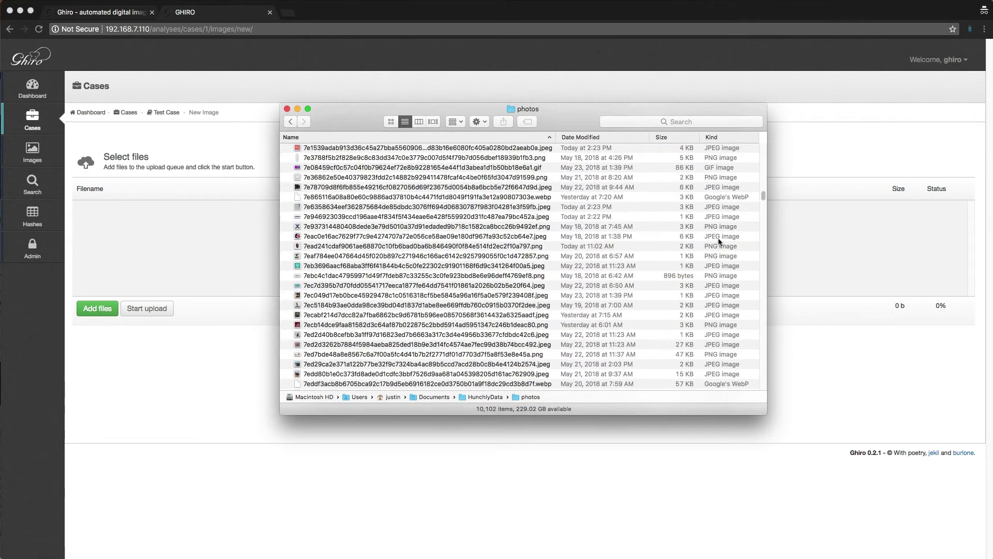
left_click_drag(764, 201, 763, 132)
Step: Select the first seven image files and drag them into Ghiro's upload queue
left_click(434, 190)
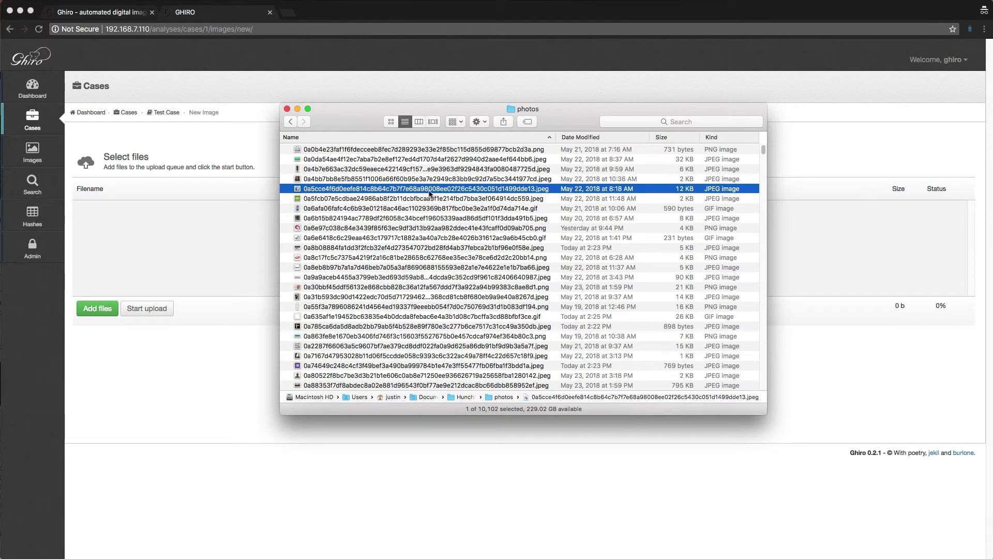
left_click(395, 210)
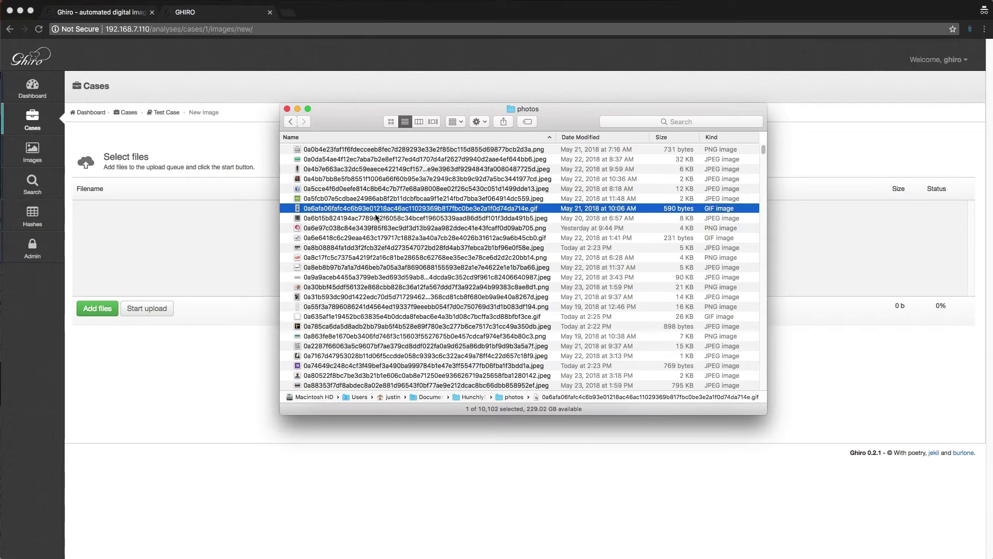
left_click(390, 240)
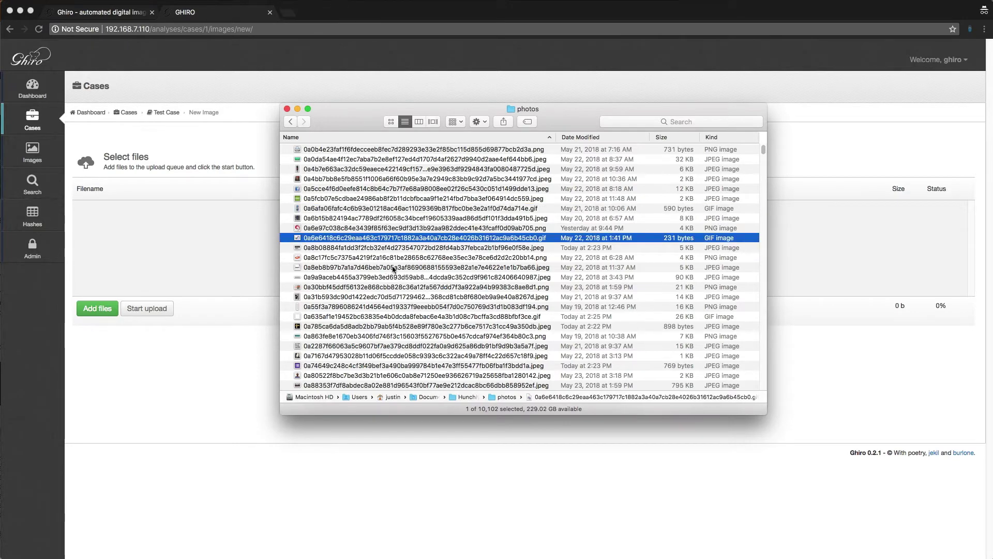
left_click(435, 287)
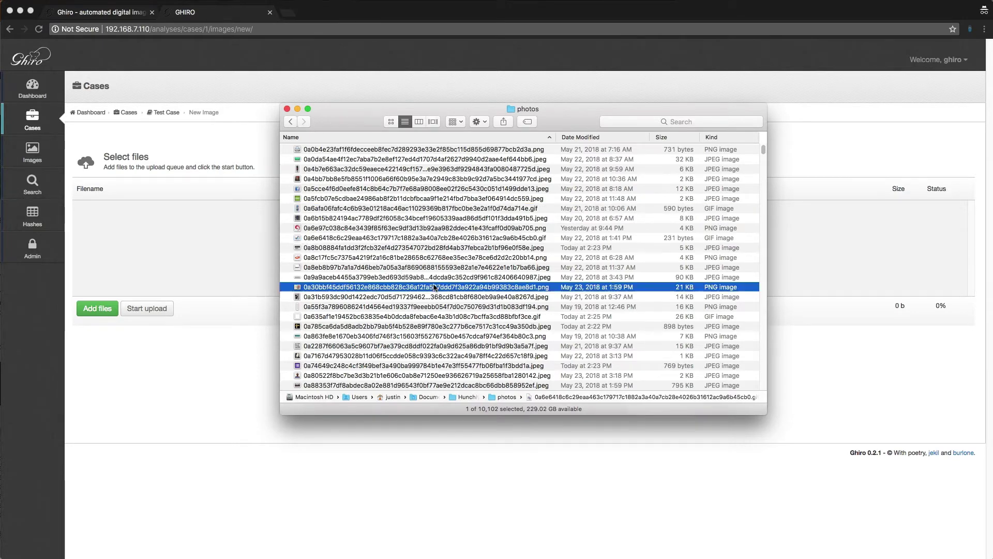
key("super+a")
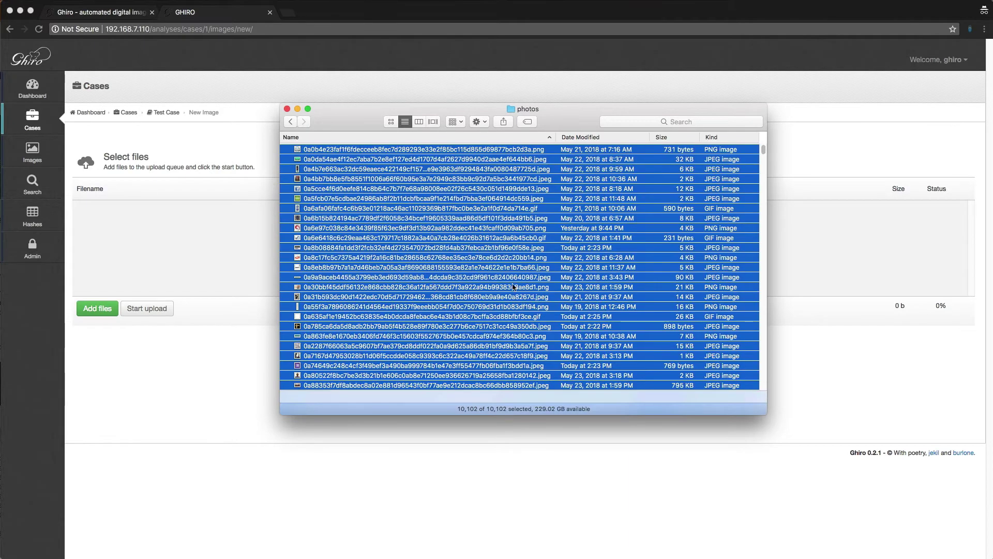
left_click(362, 258)
left_click(421, 228)
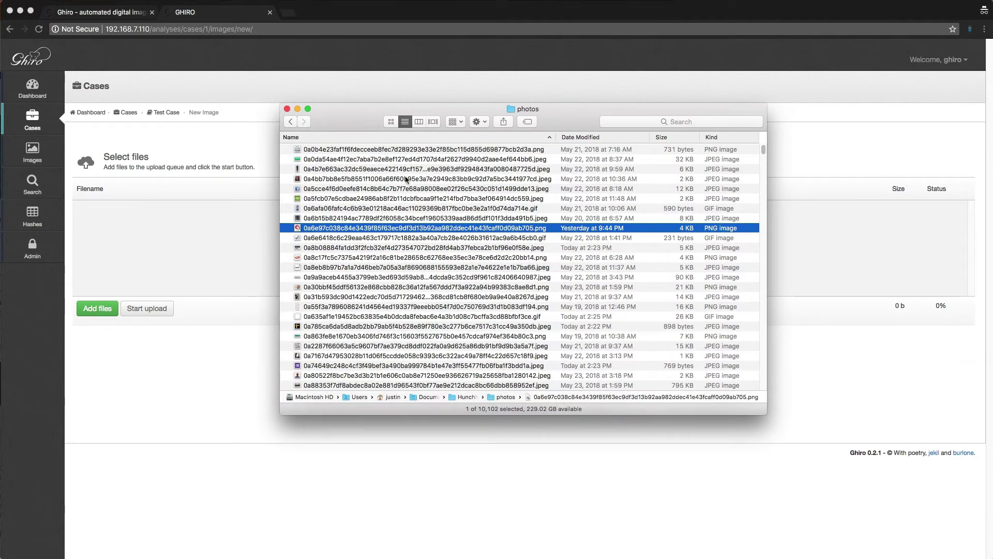
left_click(401, 151)
left_click(404, 209, "shift")
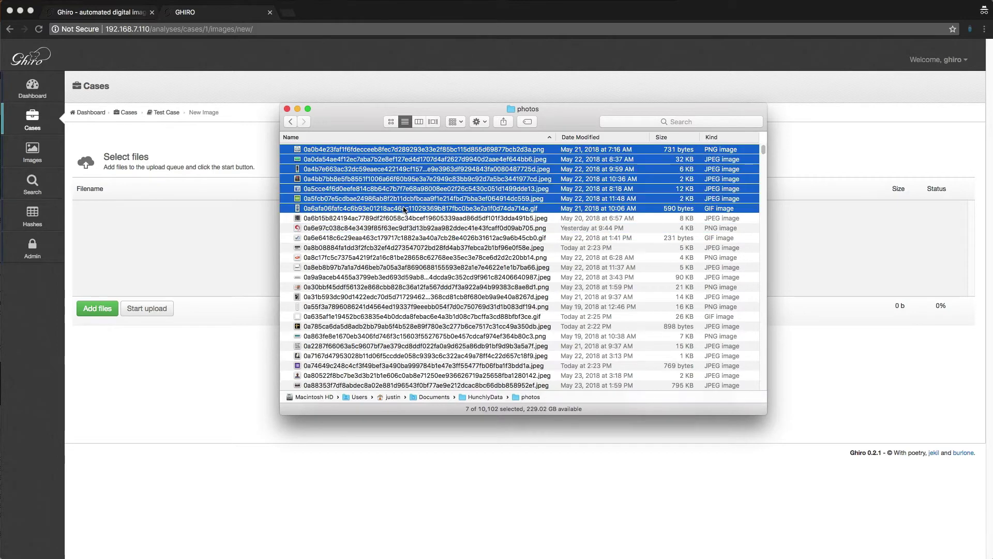
left_click_drag(365, 157, 178, 228)
left_click(224, 417)
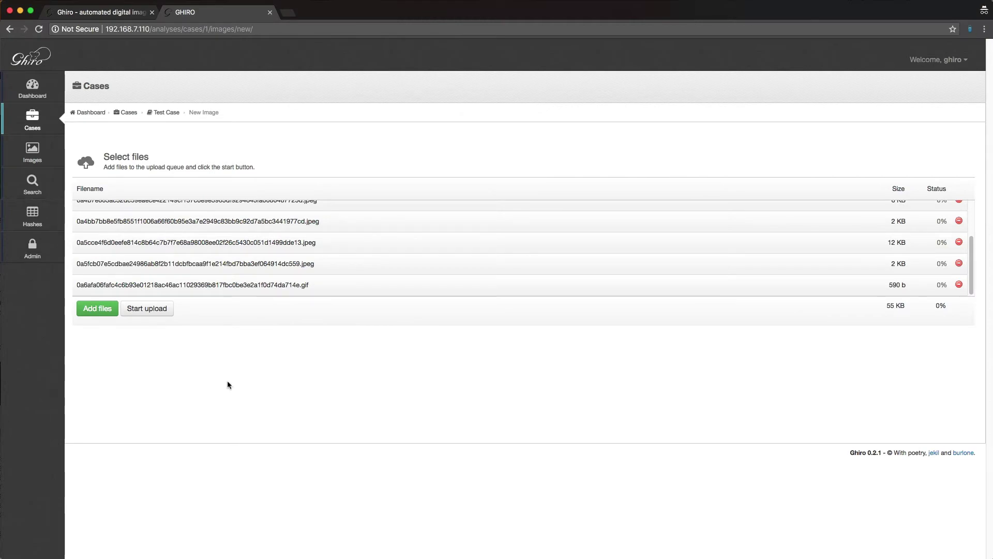
Step: Upload the seven queued images, then view the case's Thumbnails, Map, Favorites and Tasks tabs
left_click(171, 307)
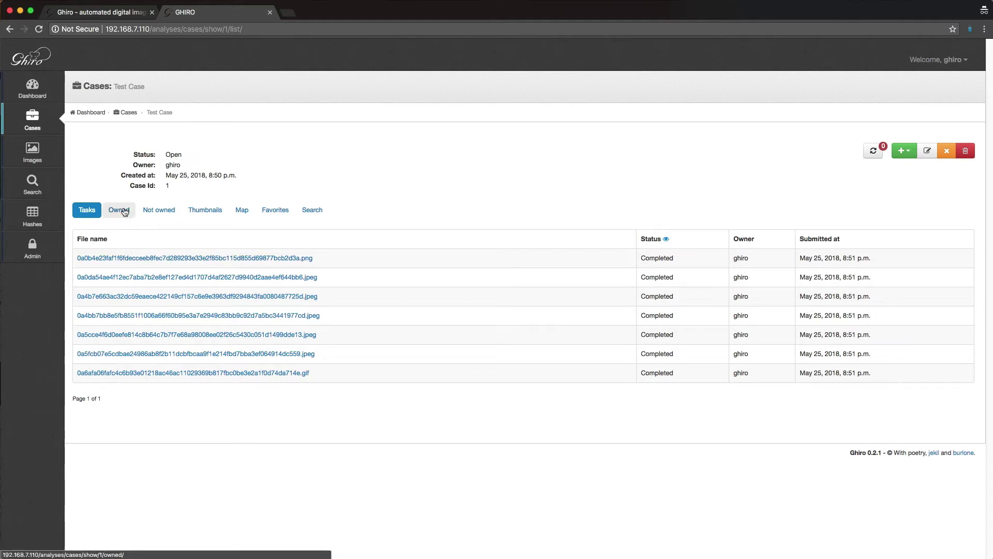
left_click(197, 214)
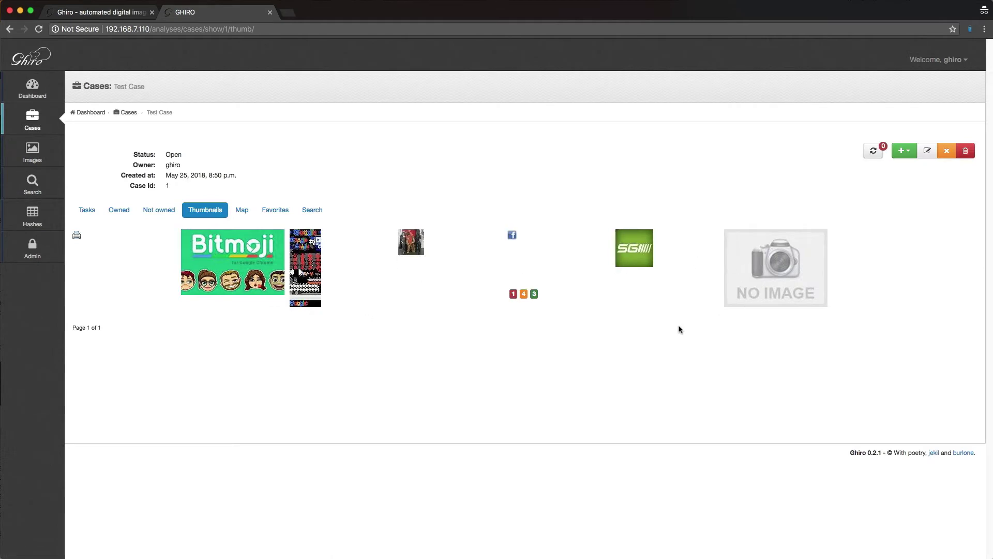
left_click(243, 211)
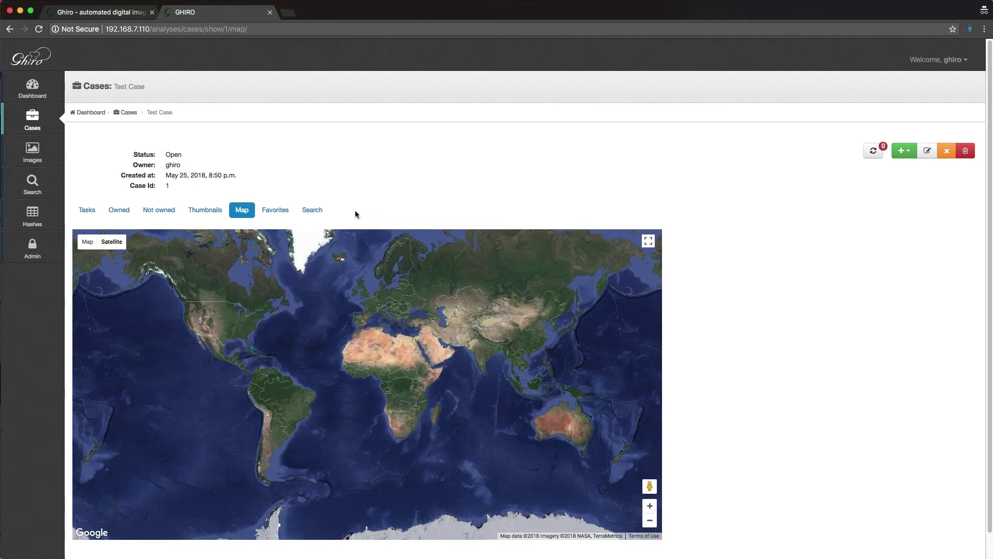
left_click(283, 211)
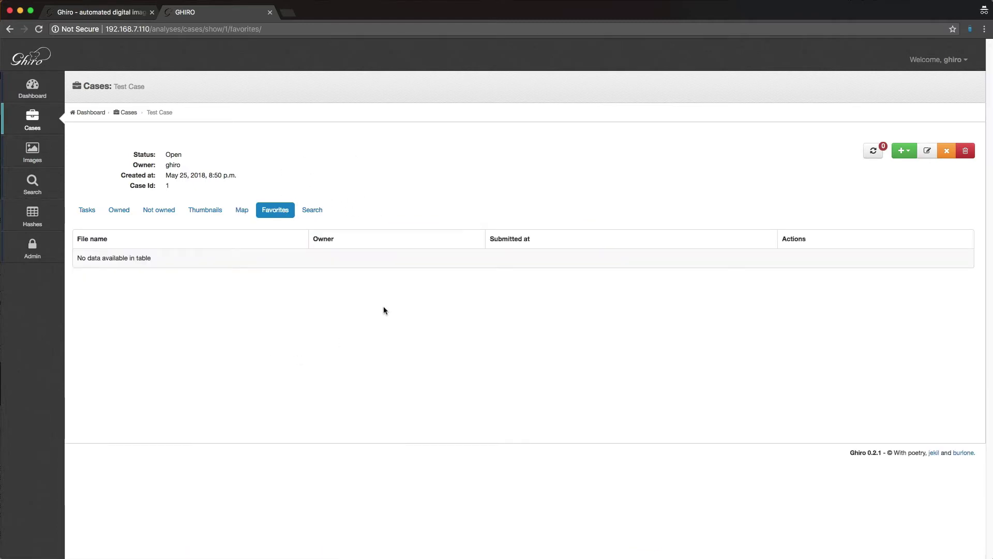
left_click(98, 213)
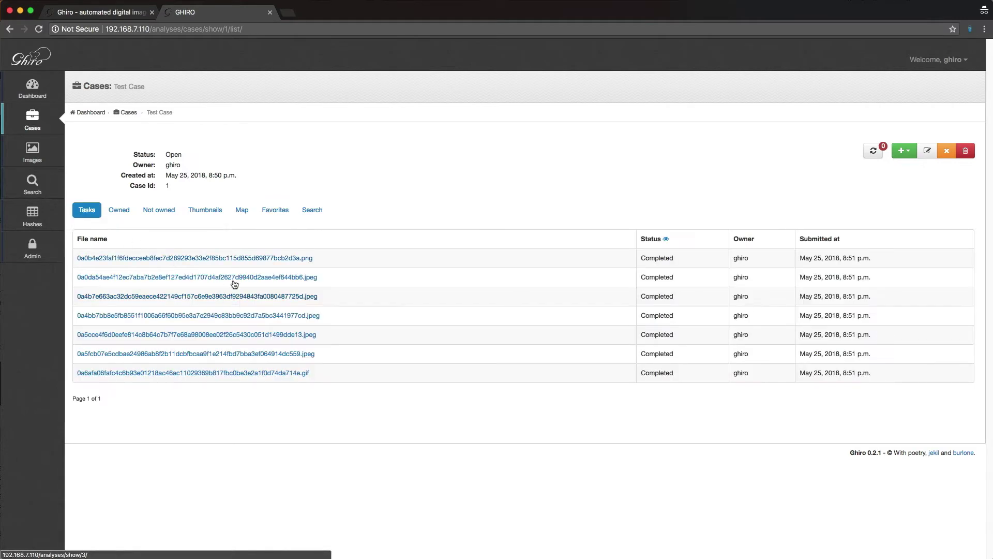
Step: Star a jpeg image's report as a favourite and confirm it appears in the case Favorites
left_click(224, 298)
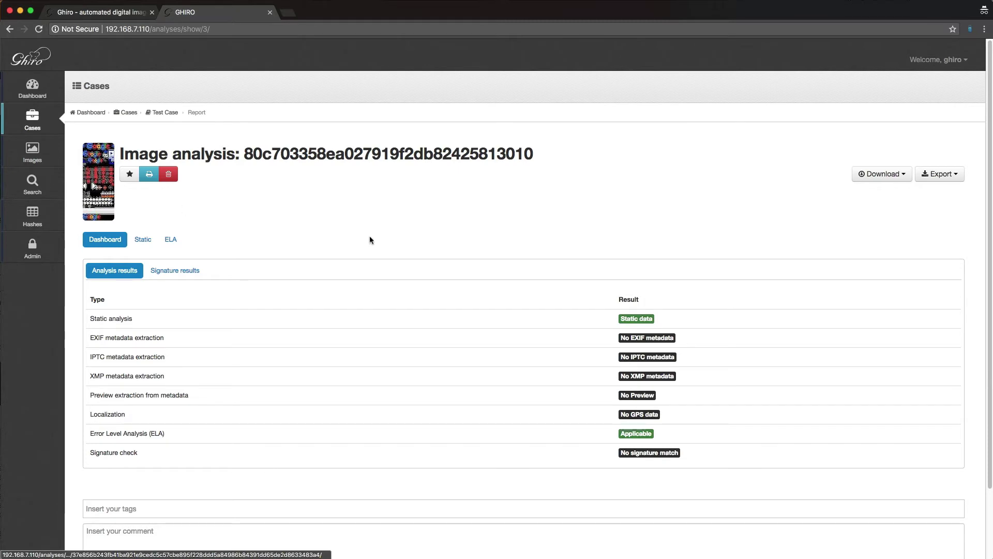
left_click(130, 174)
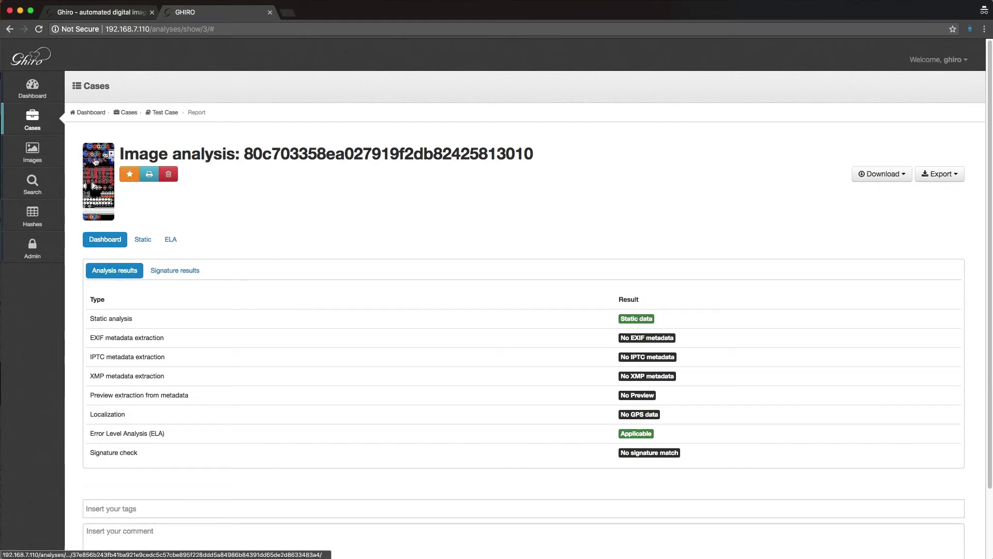
left_click(170, 113)
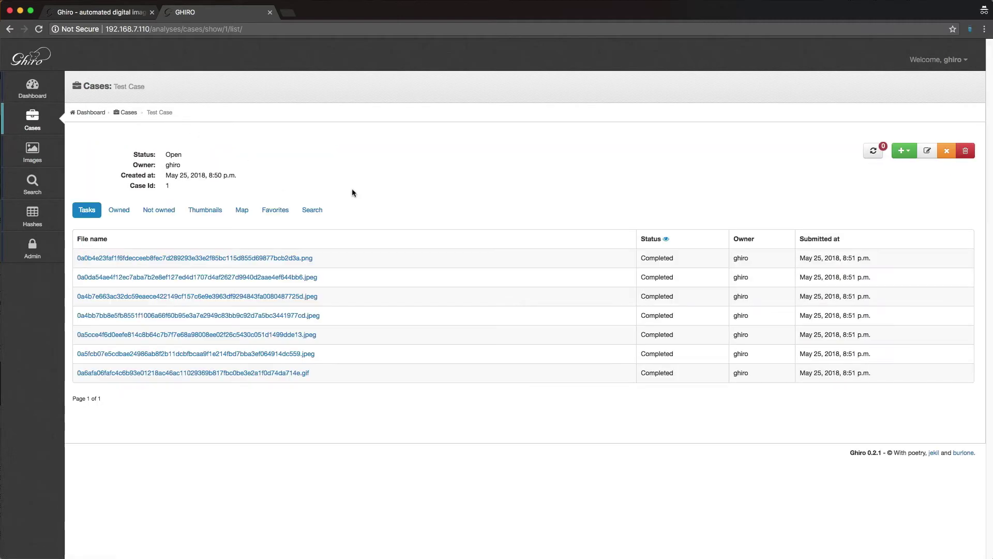
left_click(280, 212)
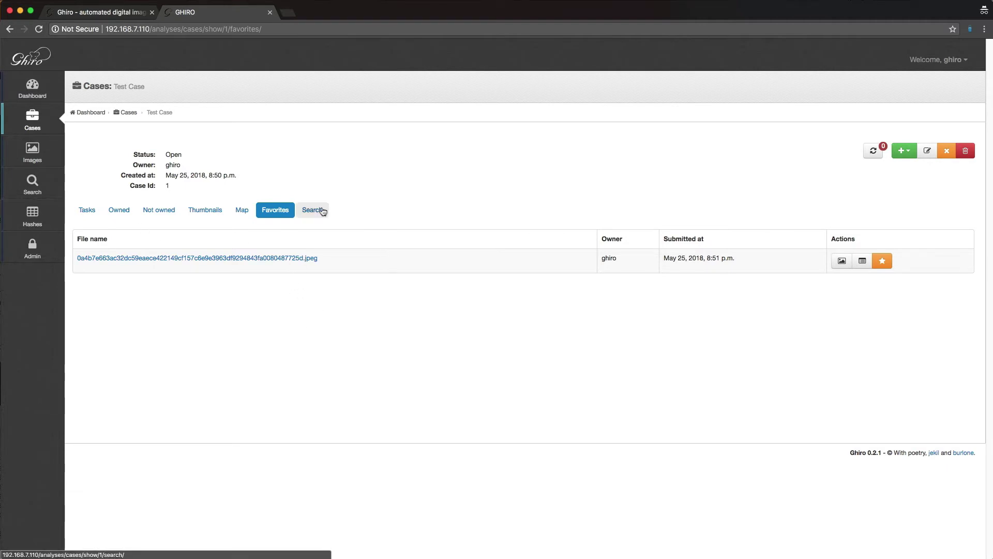
Step: Inspect the case Search form's Filetype field and Hash options, keeping SHA1, then switch to Location search
left_click(312, 210)
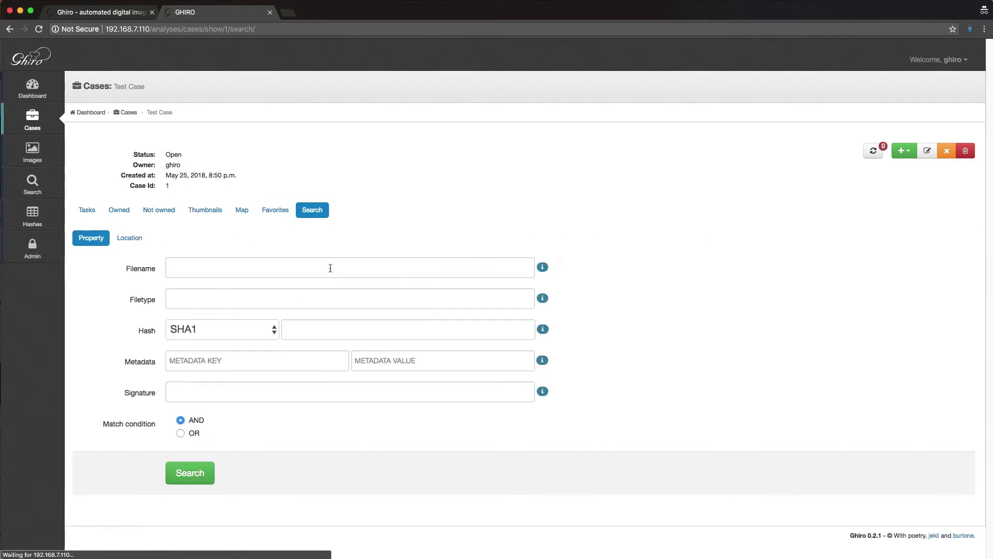
left_click(335, 308)
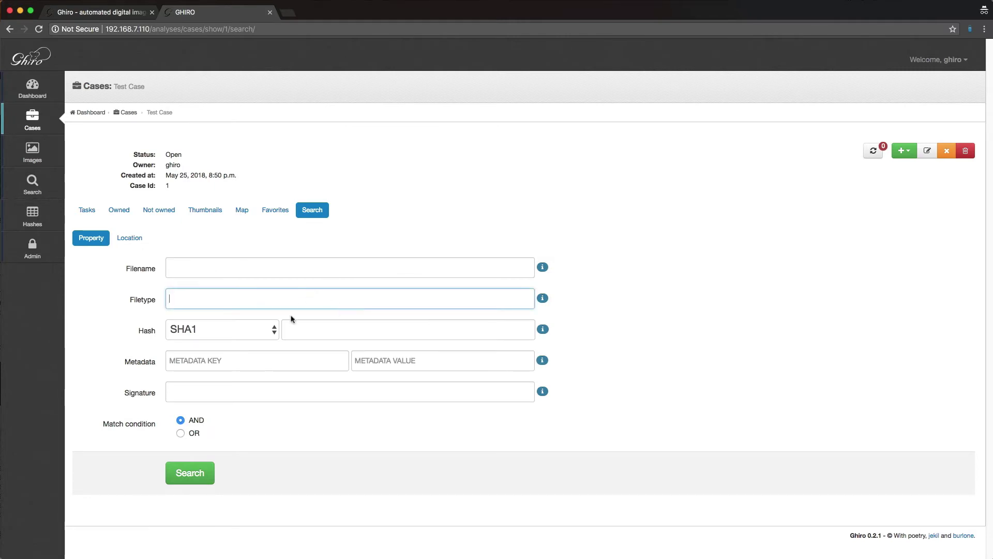
left_click(262, 337)
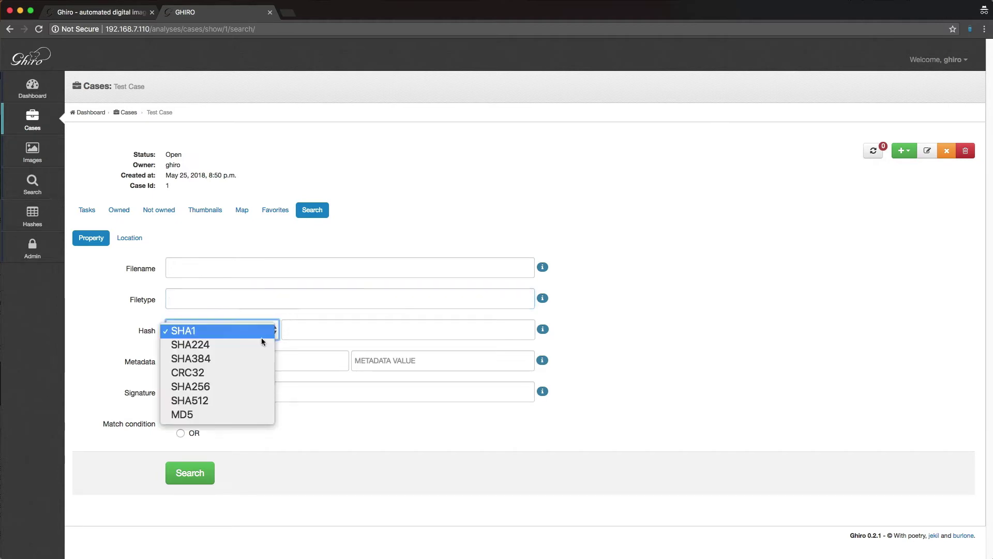
left_click(428, 425)
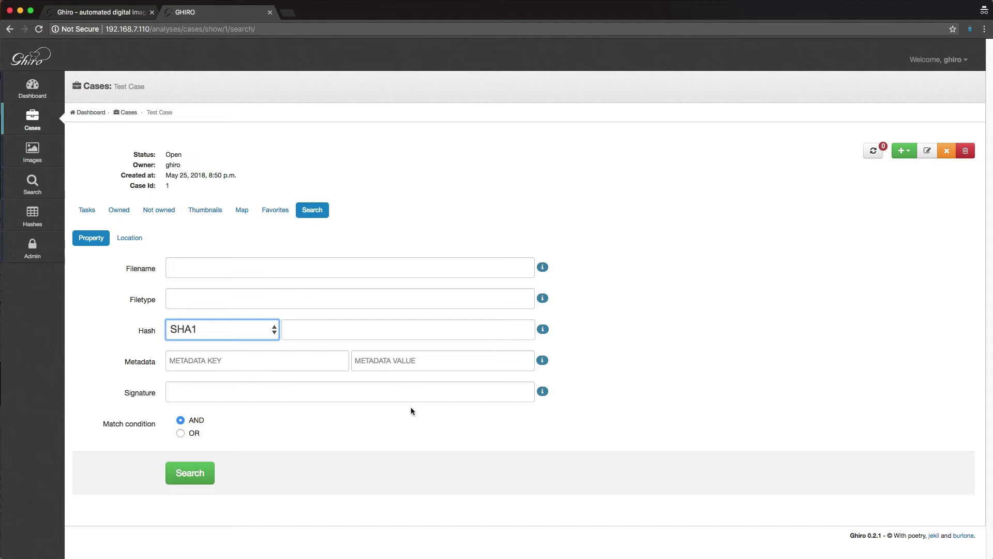
left_click(131, 239)
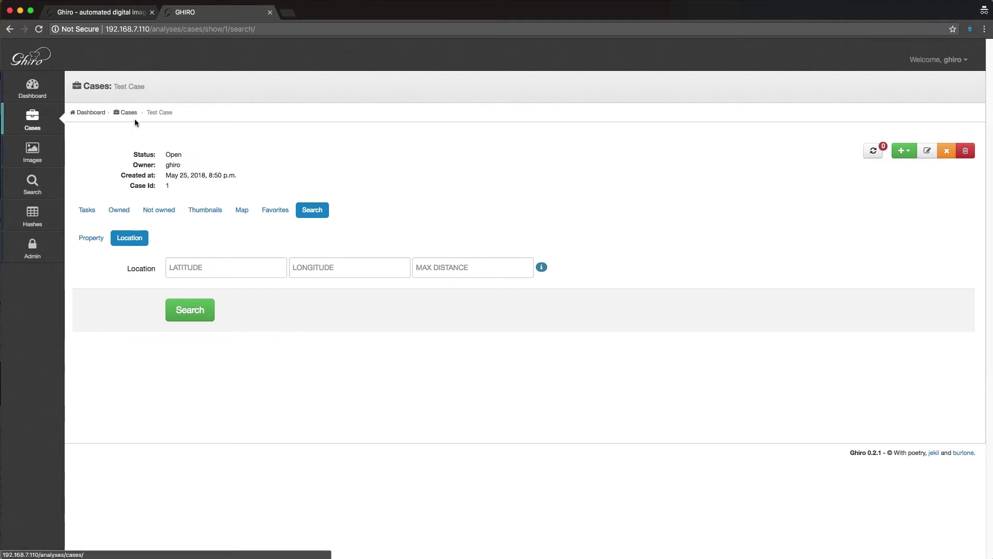
Step: Open the fifth image's report from Images and review its Static, EXIF, XMP, Thumb and ELA tabs
left_click(49, 158)
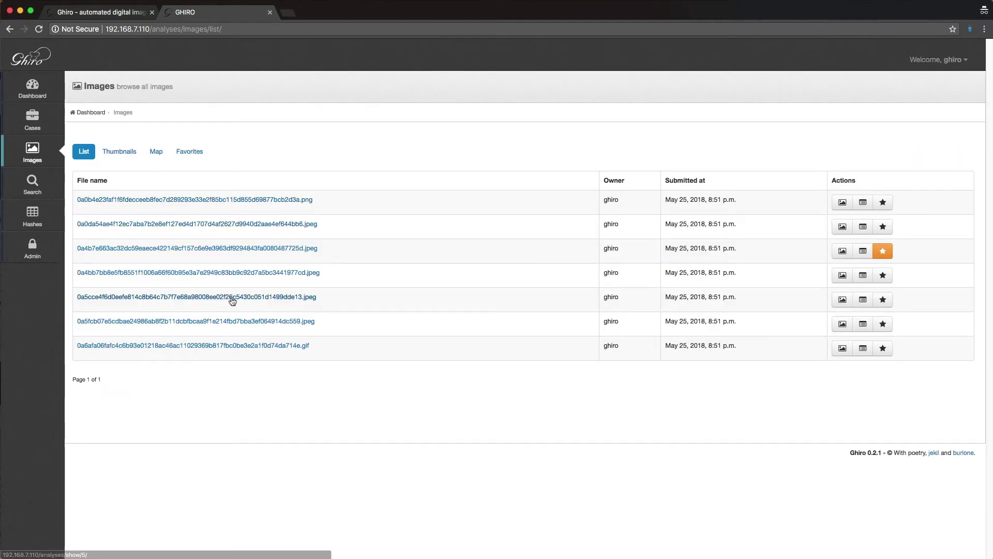
left_click(232, 298)
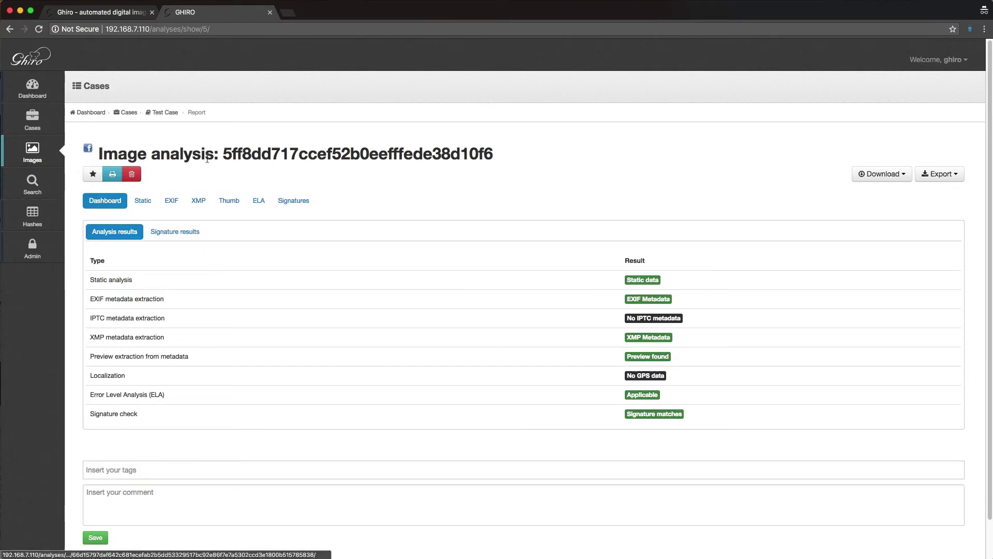
left_click(142, 200)
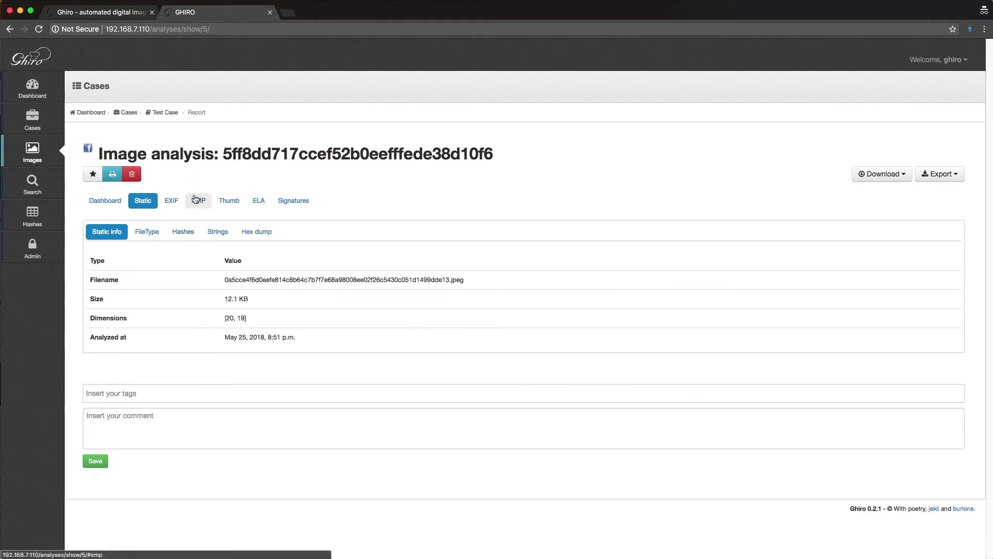
left_click(172, 201)
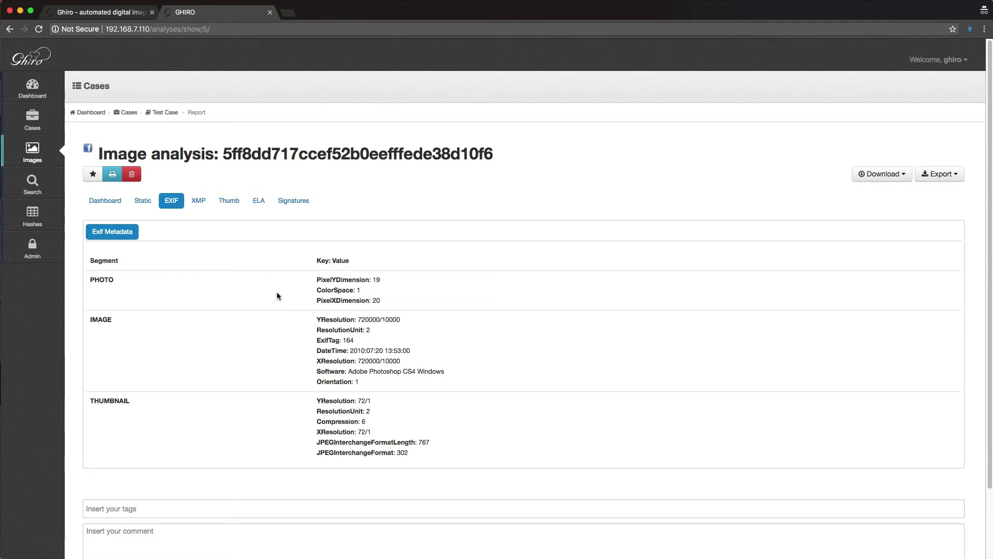
left_click(198, 203)
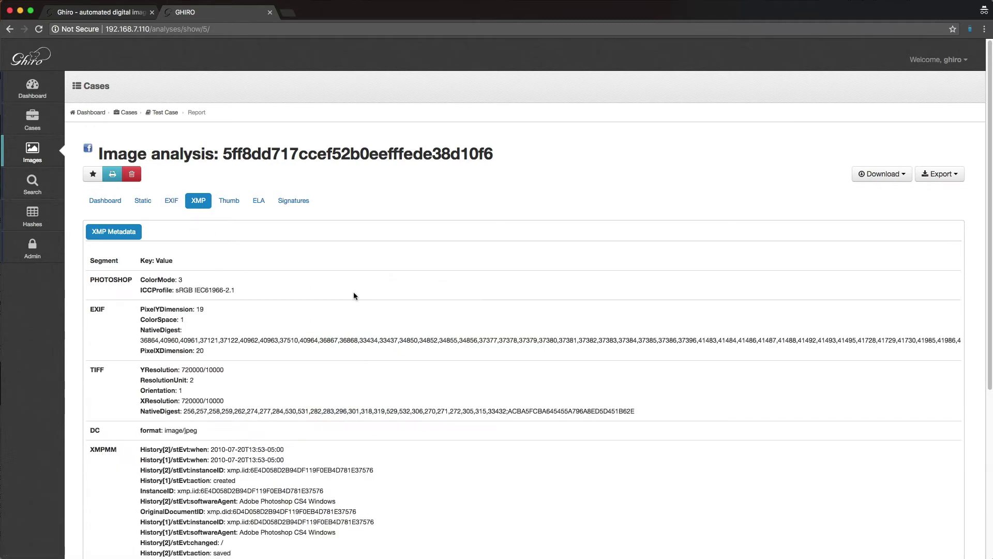
scroll(353, 291, "down", 1)
scroll(354, 296, "down", 3)
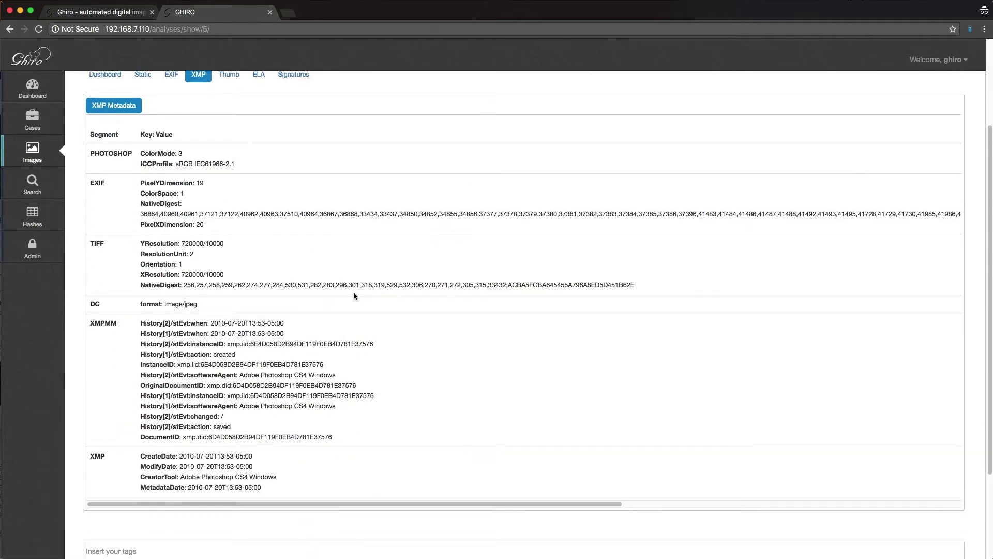
scroll(354, 296, "up", 3)
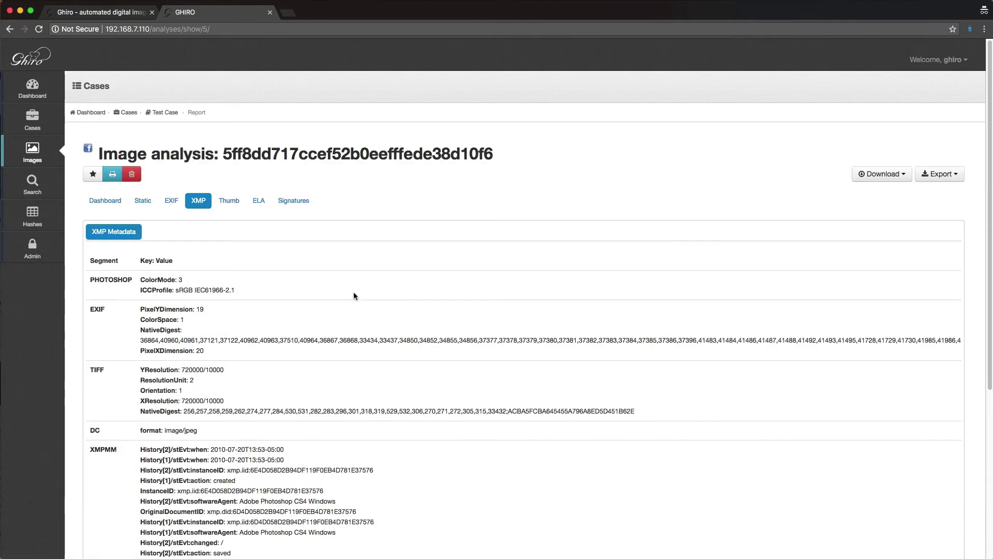
left_click(244, 207)
left_click(259, 201)
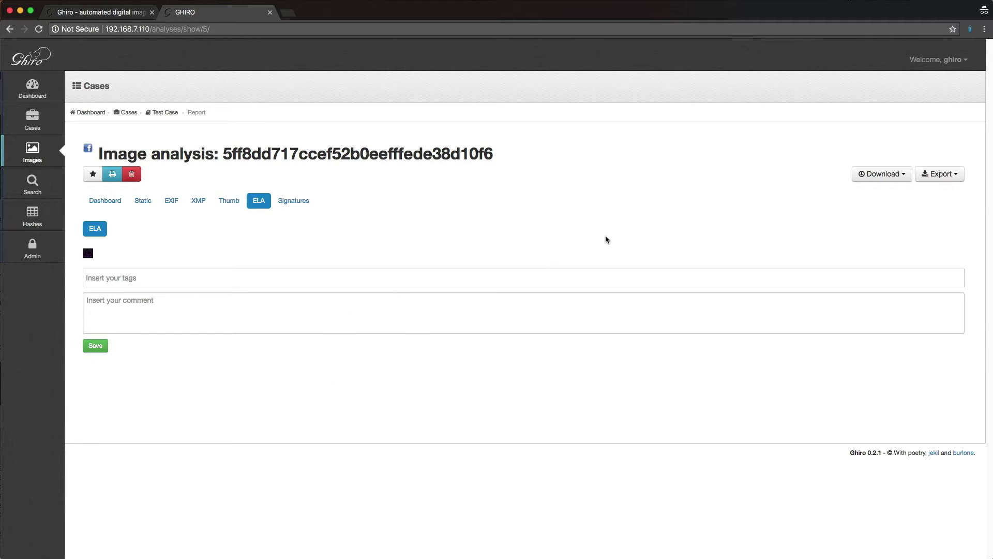
Step: Check the report's Download and Export dropdown options, then dismiss them
left_click(906, 175)
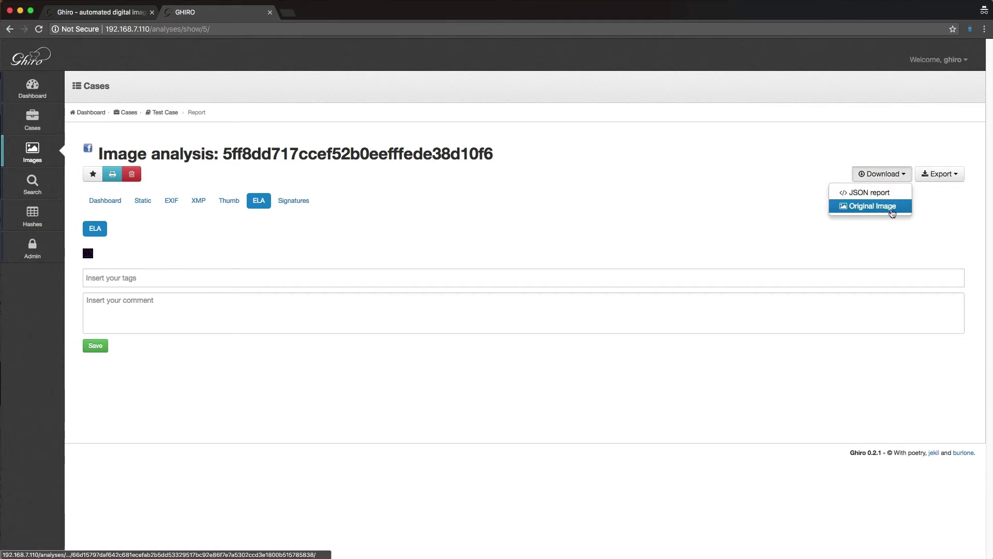
left_click(945, 176)
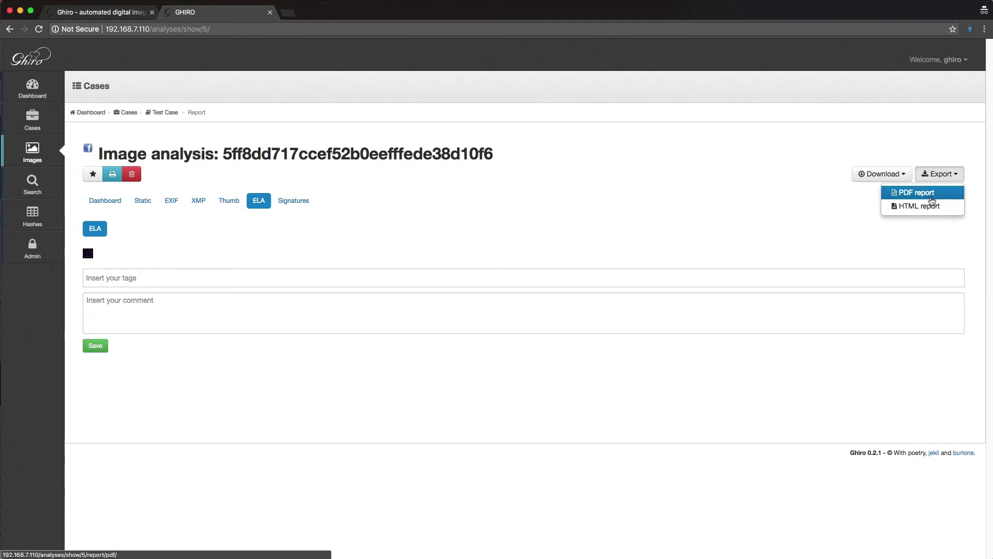
left_click(725, 238)
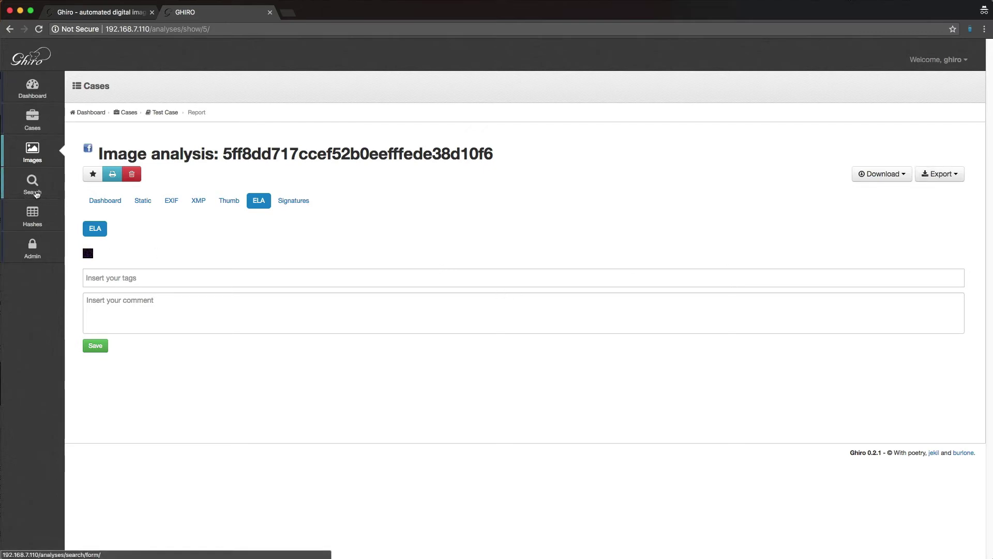
Step: Visit the global Search and Hash lists pages, then return to the dashboard
left_click(38, 182)
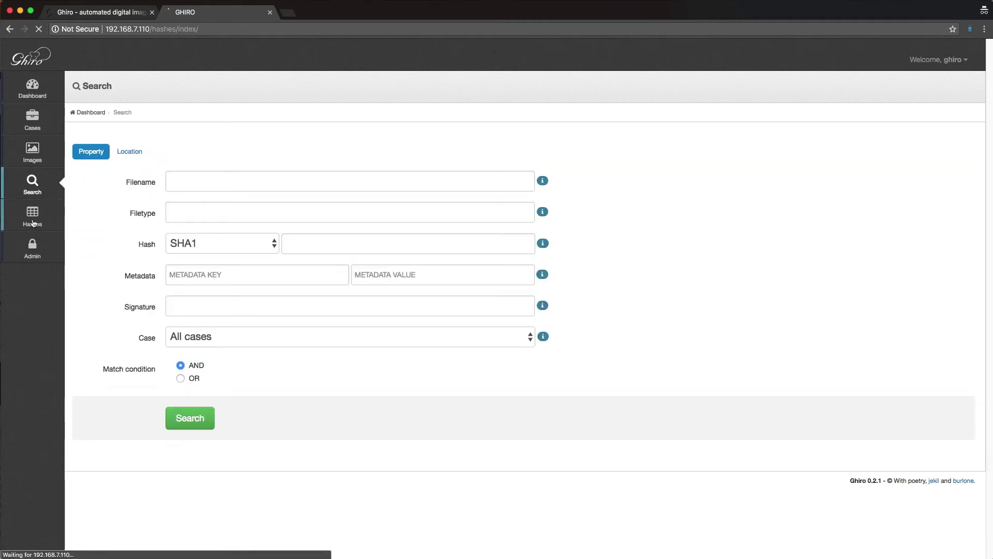
left_click(61, 208)
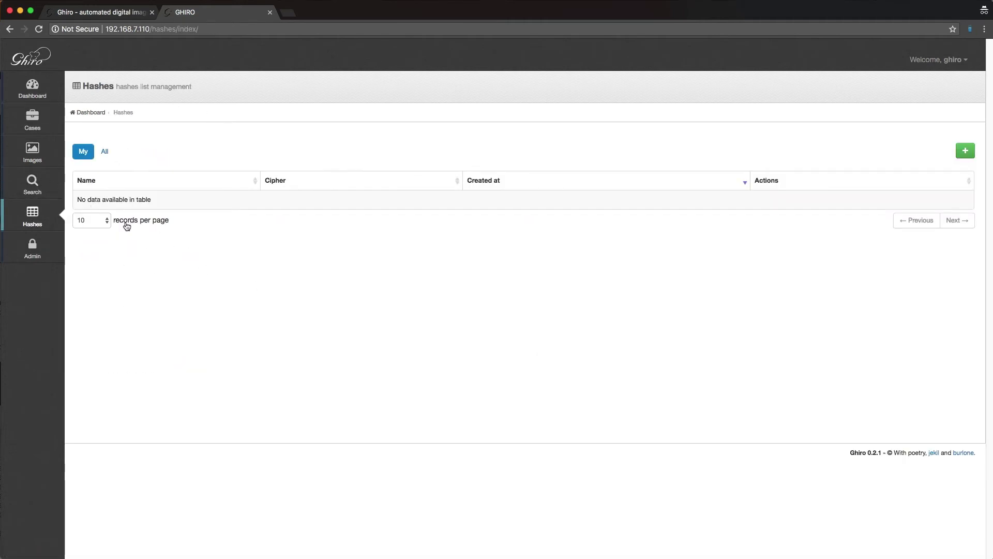
left_click(35, 95)
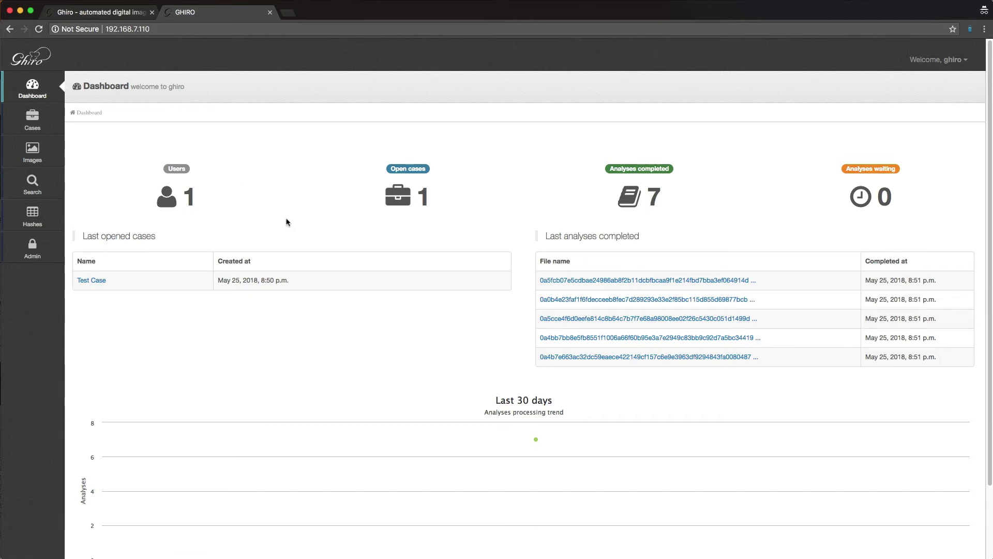
Step: Delete the Test Case from Ghiro's Cases list and confirm, leaving the list empty
left_click(37, 119)
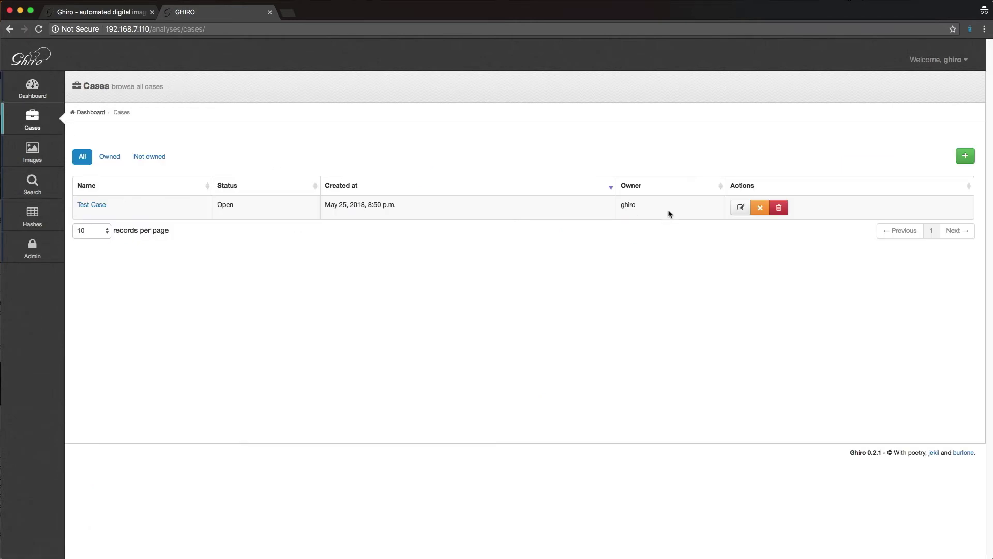
left_click(779, 207)
left_click(578, 158)
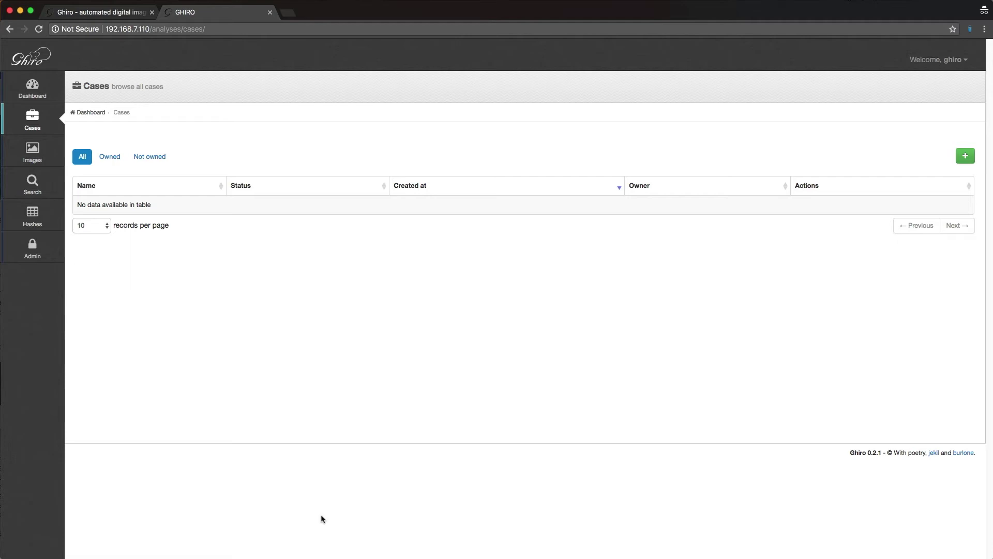
key("super+Tab")
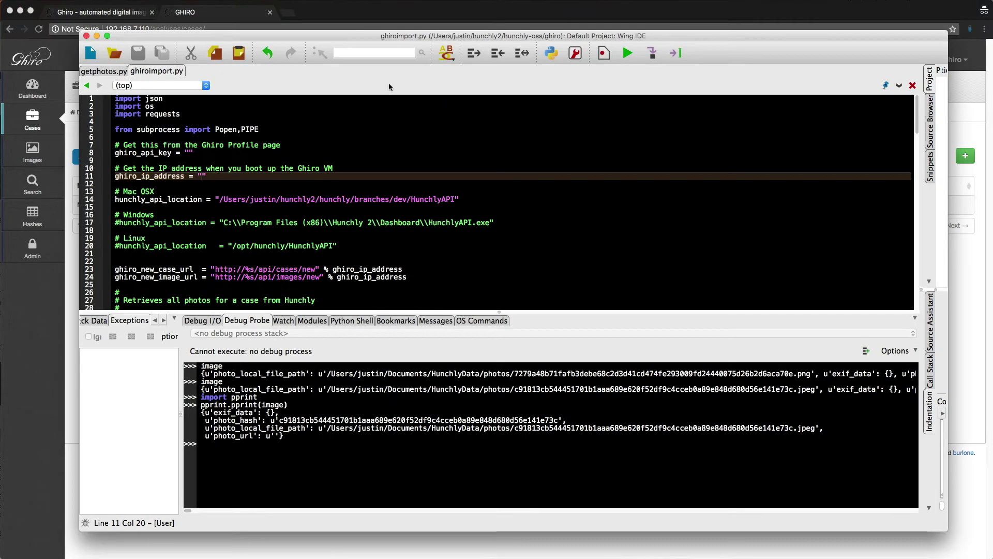
Step: Set ghiro_ip_address on line 11 of ghiroimport.py to 192.168.7.110
left_click(191, 153)
left_click(203, 177)
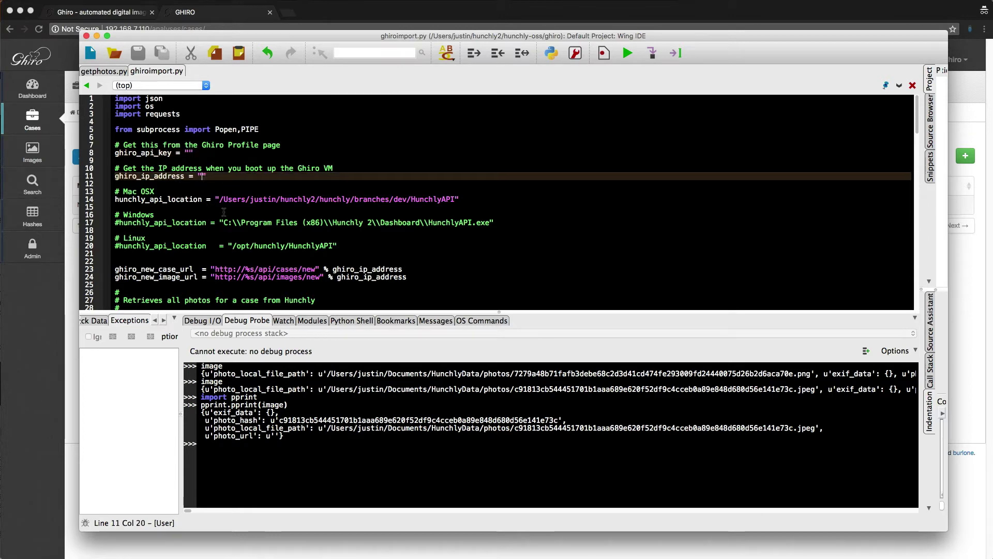
type("192.168")
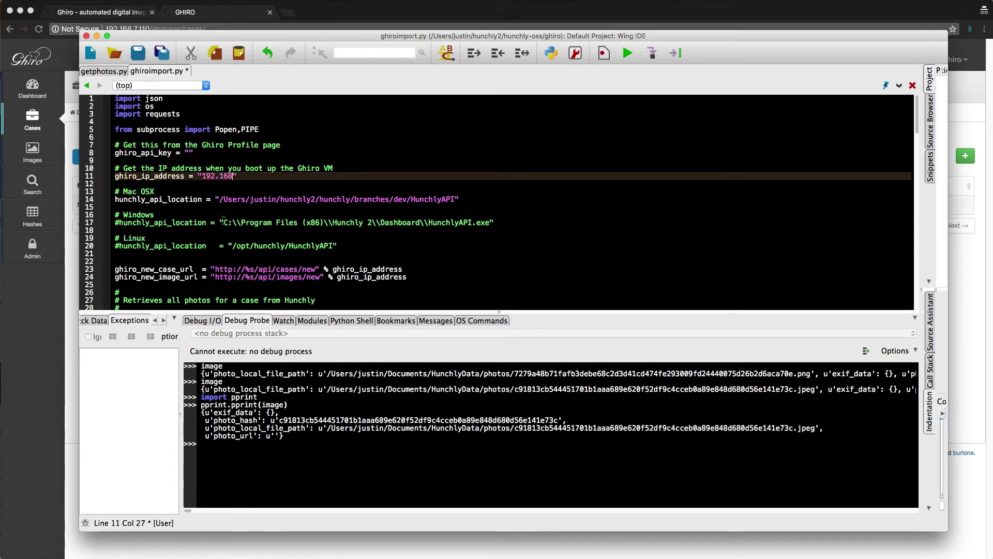
type(".7.100")
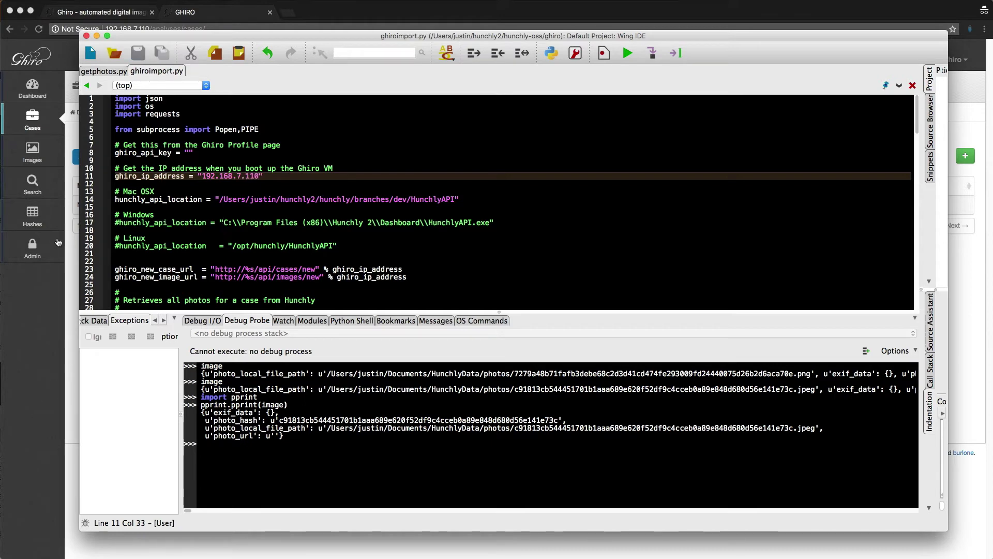
left_click(68, 300)
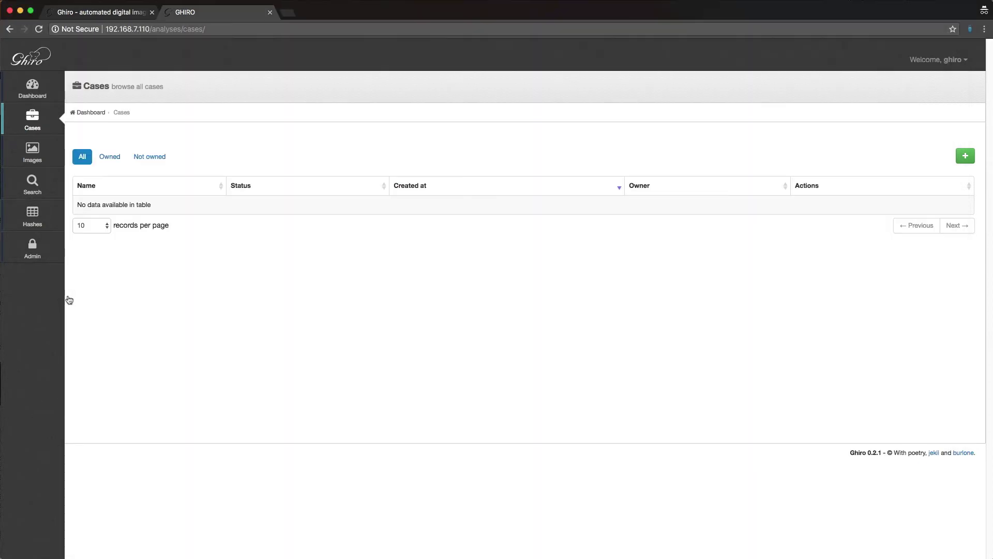
Step: Open the ghiro account's Profile page and copy its API key
left_click(926, 66)
left_click(924, 83)
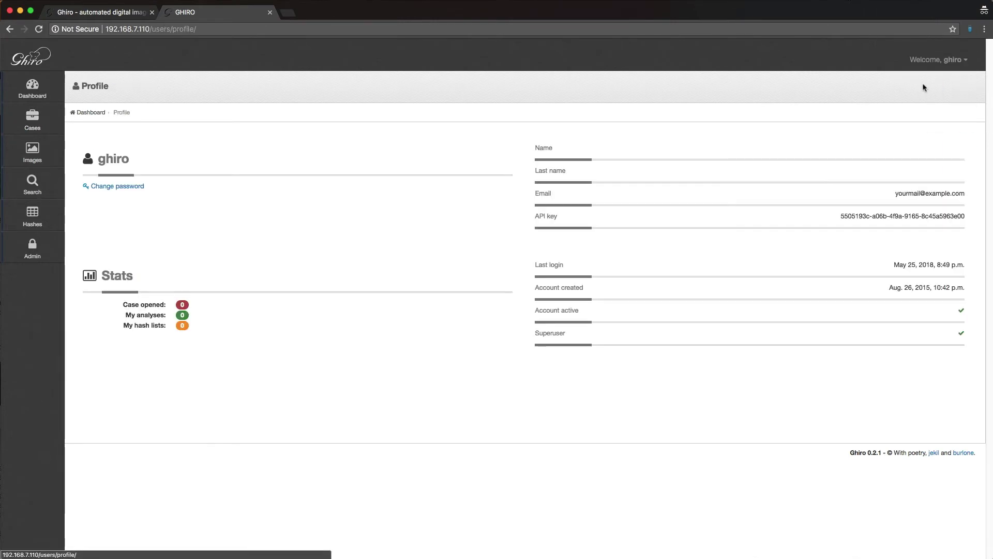
left_click_drag(840, 216, 964, 217)
left_click(965, 221)
triple_click(963, 218)
right_click(960, 222)
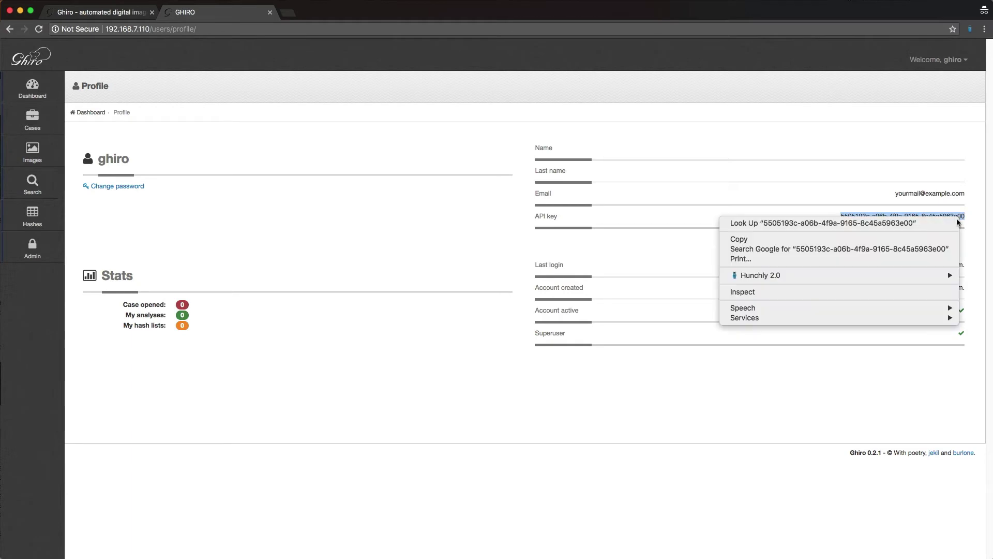
left_click(935, 242)
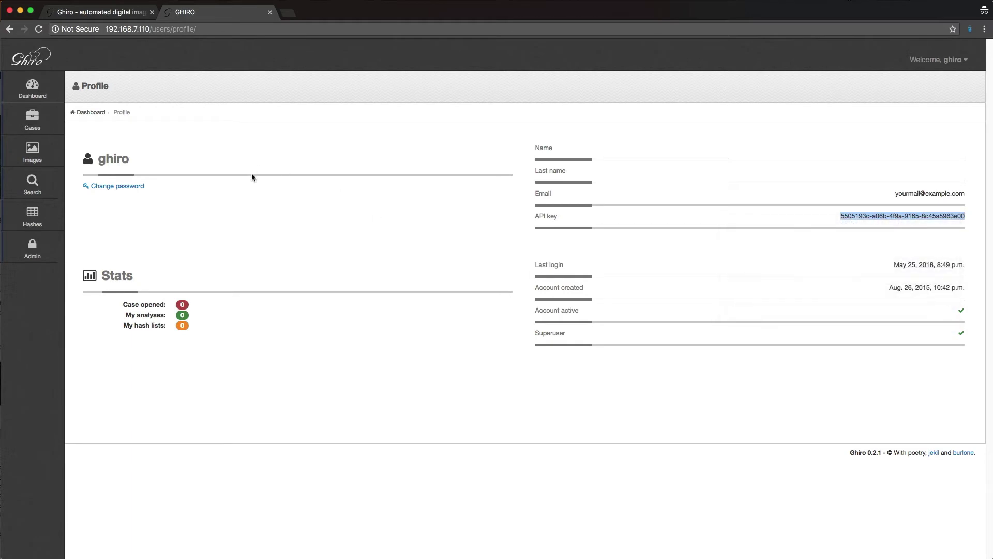
Step: Paste the copied API key into ghiro_api_key on line 8 and save
key("super+Tab")
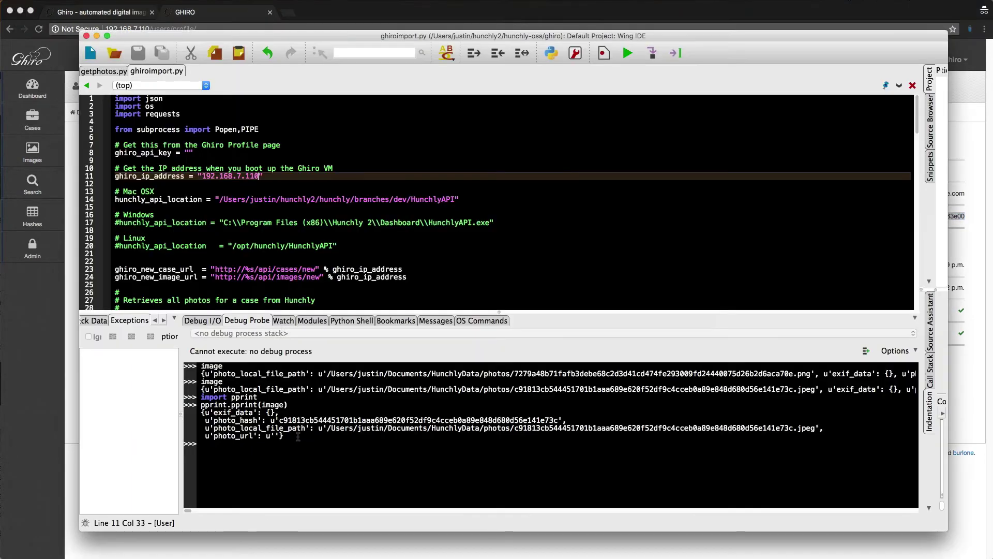
left_click(190, 153)
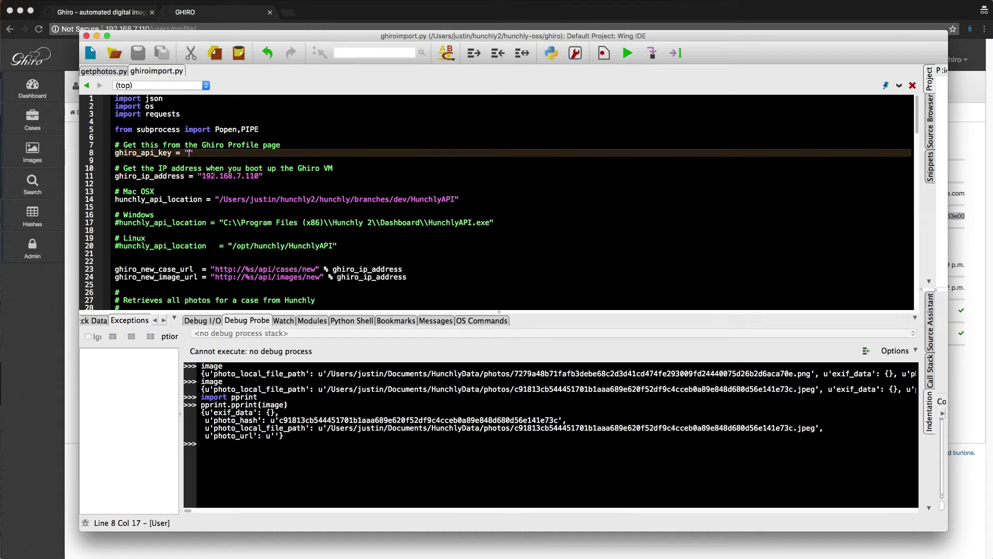
key("super+v")
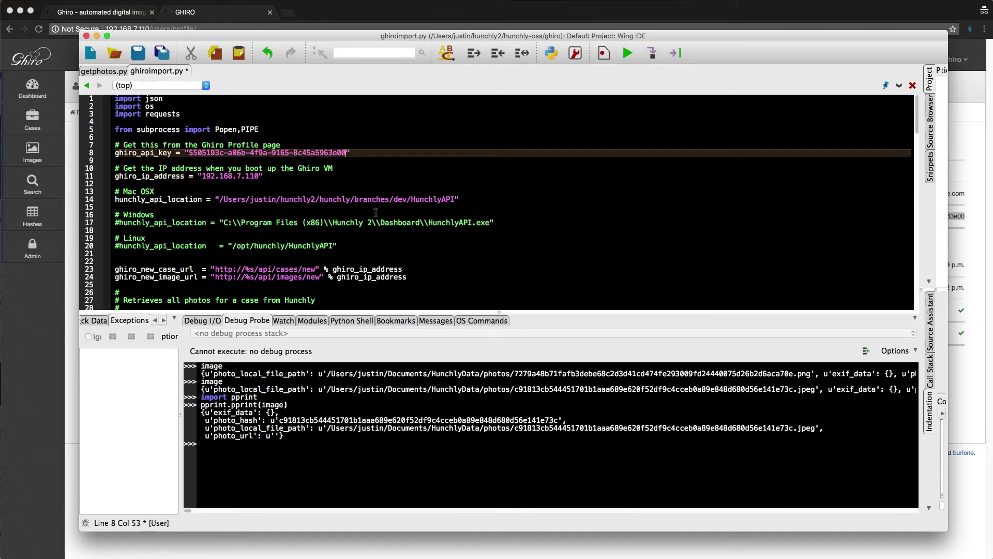
key("super+s")
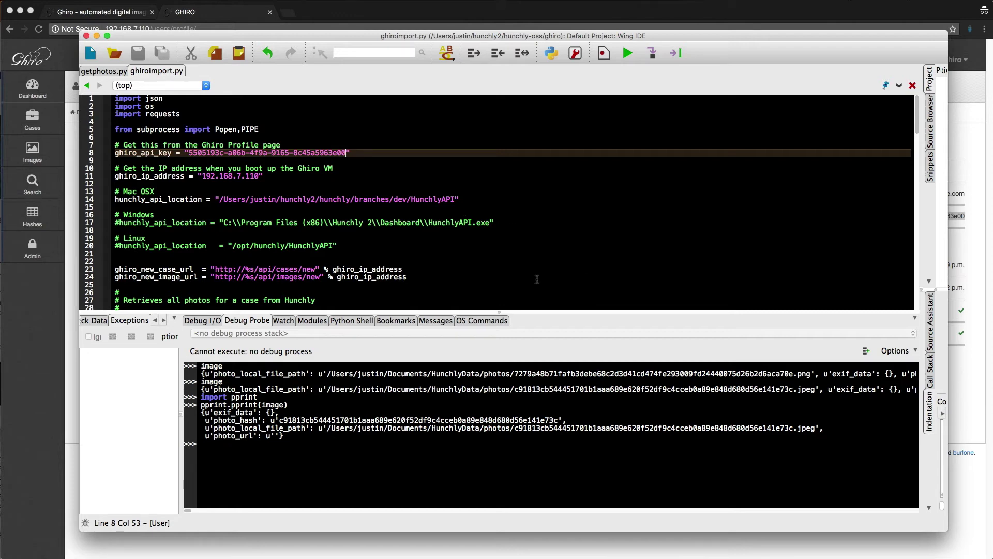
Step: Review the hunchly_api_location lines and the Popen call in get_hunchly_photos
left_click(243, 200)
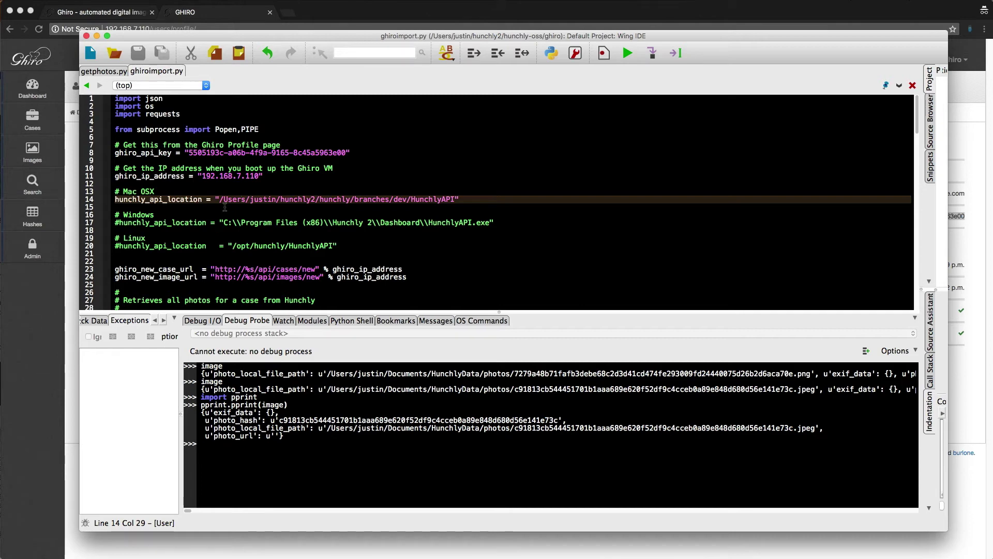
scroll(443, 205, "down", 1)
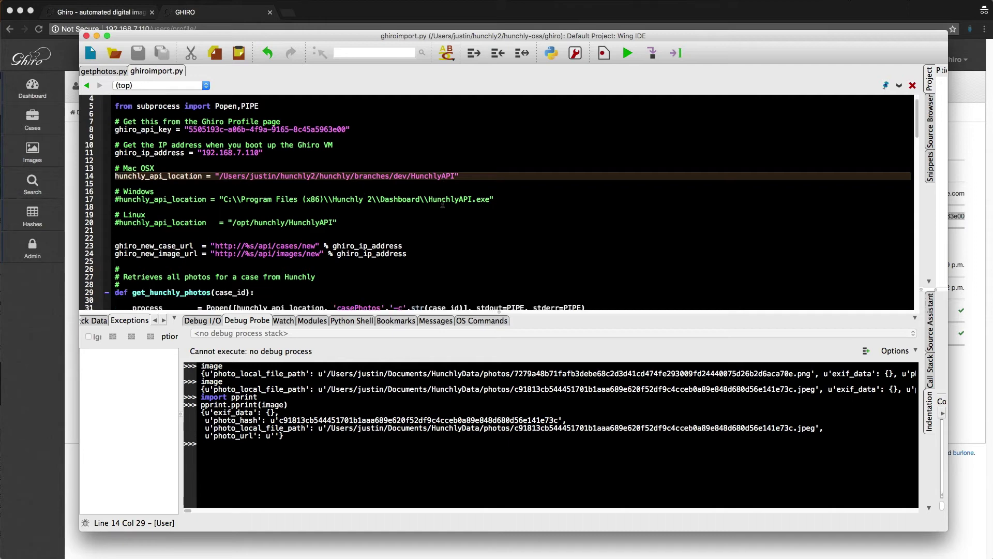
scroll(443, 205, "down", 2)
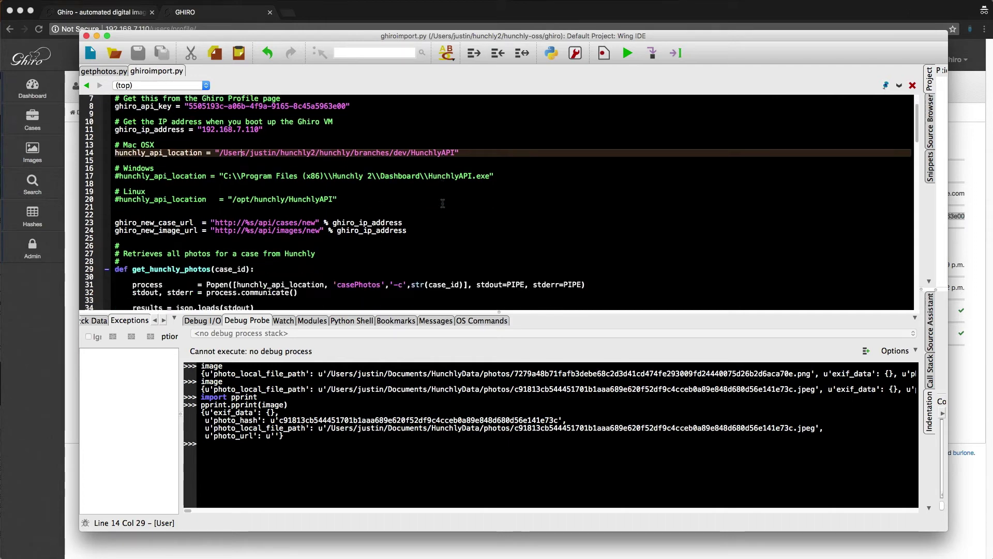
left_click(355, 260)
scroll(382, 226, "up", 3)
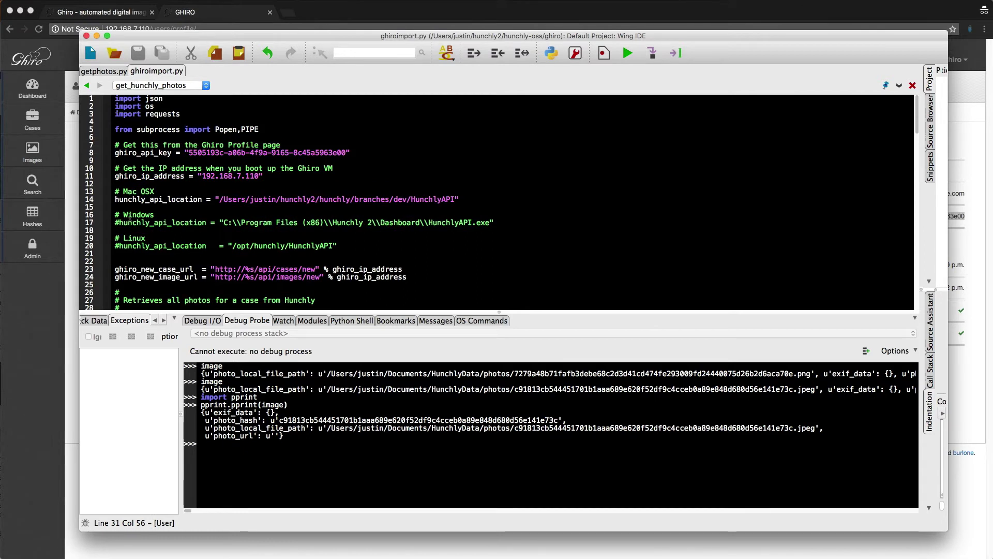
Step: Leave only the Mac OSX hunchly_api_location line uncommented and save the script
left_click(130, 232)
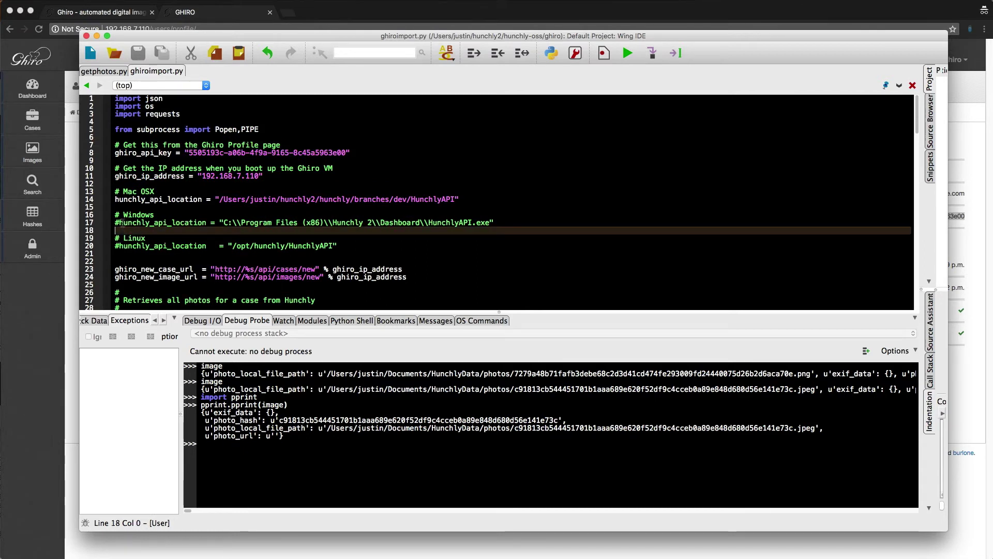
left_click_drag(115, 200, 118, 202)
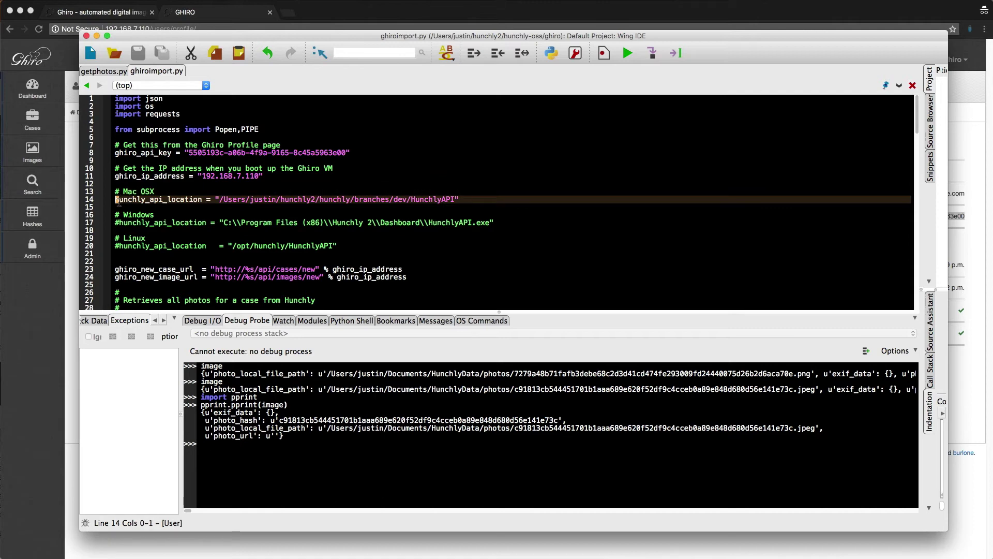
type("#")
key("Down")
key("Down")
key("Down")
key("BackSpace")
type("#")
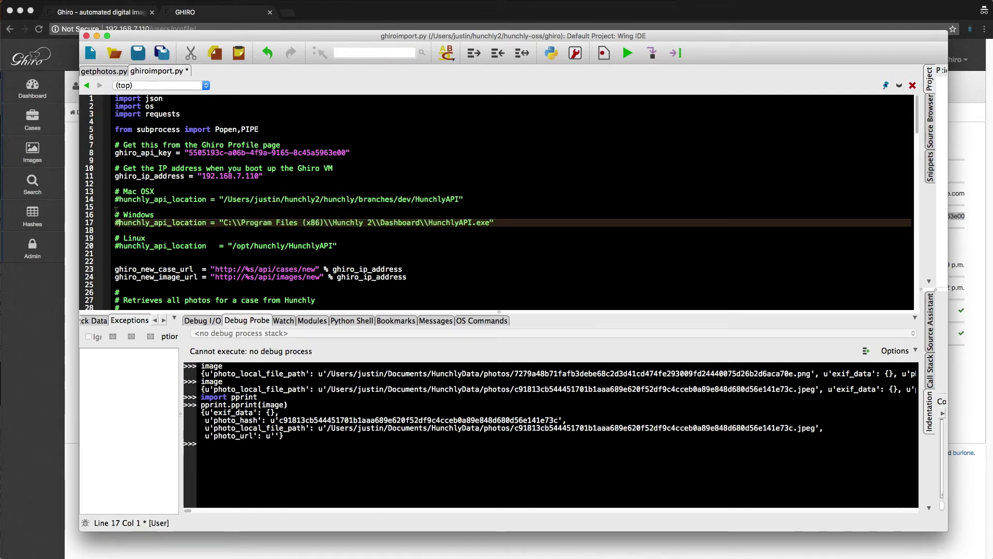
left_click(119, 200)
key("BackSpace")
key("super+s")
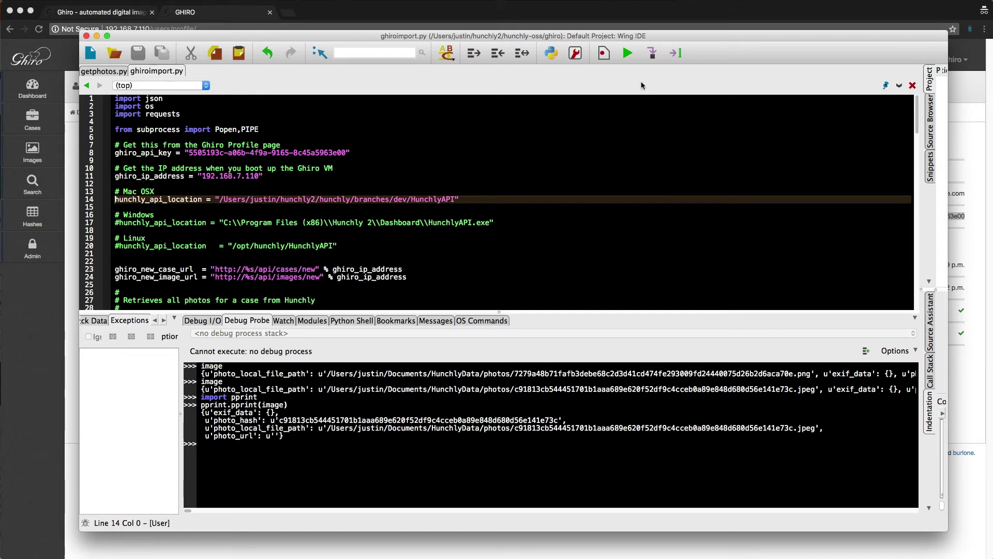
Step: Run ghiroimport.py with Debug I/O showing to upload Hunchly photos, then view Ghiro's Dashboard
left_click(201, 323)
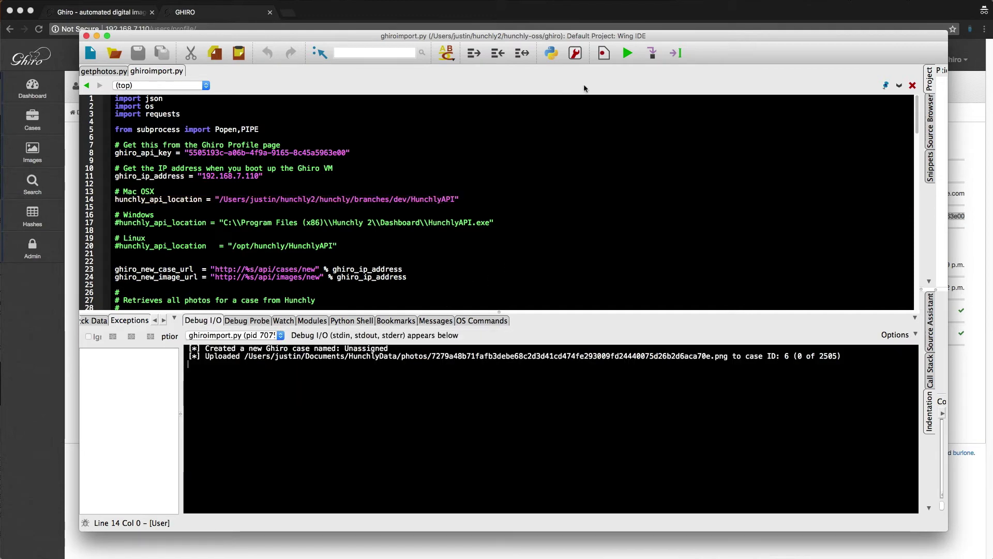
left_click(620, 59)
left_click(595, 402)
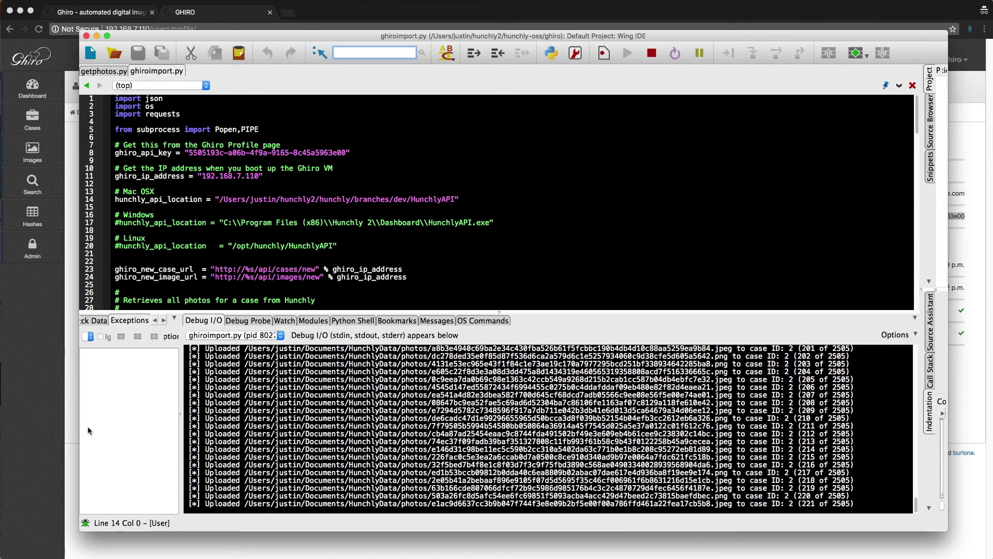
left_click(75, 119)
left_click(43, 96)
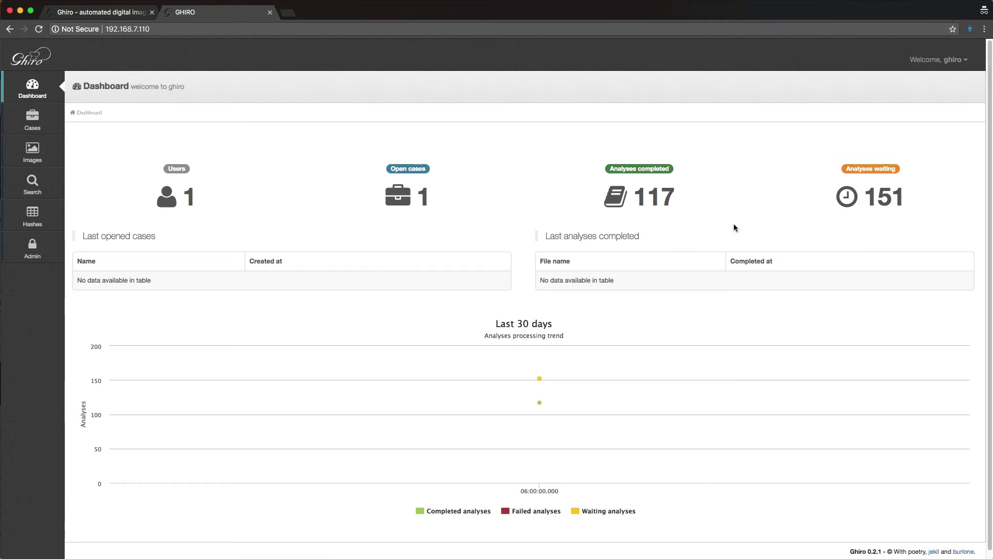
Step: Reload the Dashboard repeatedly until it shows 325 analyses completed and 332 waiting
key("super+r")
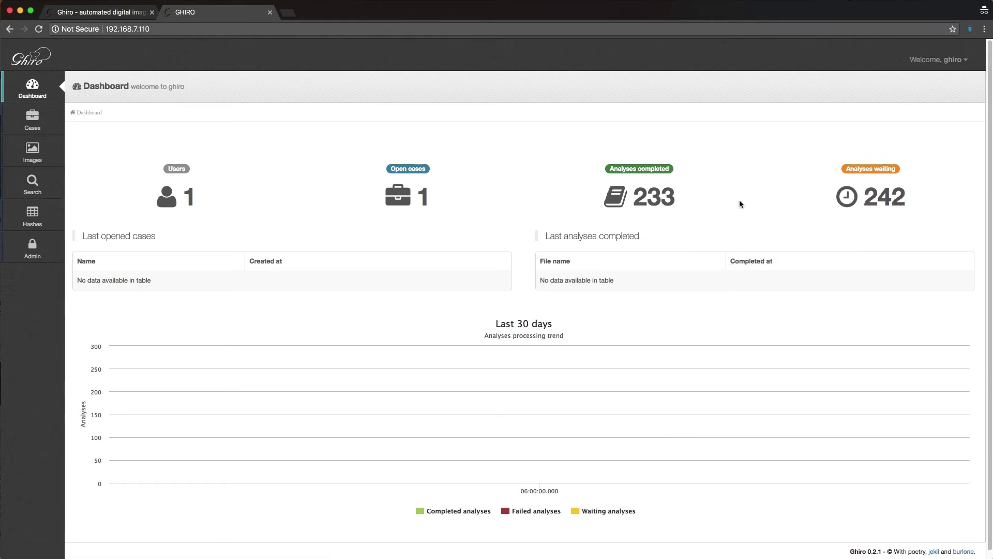
key("super+r")
key("super+r")
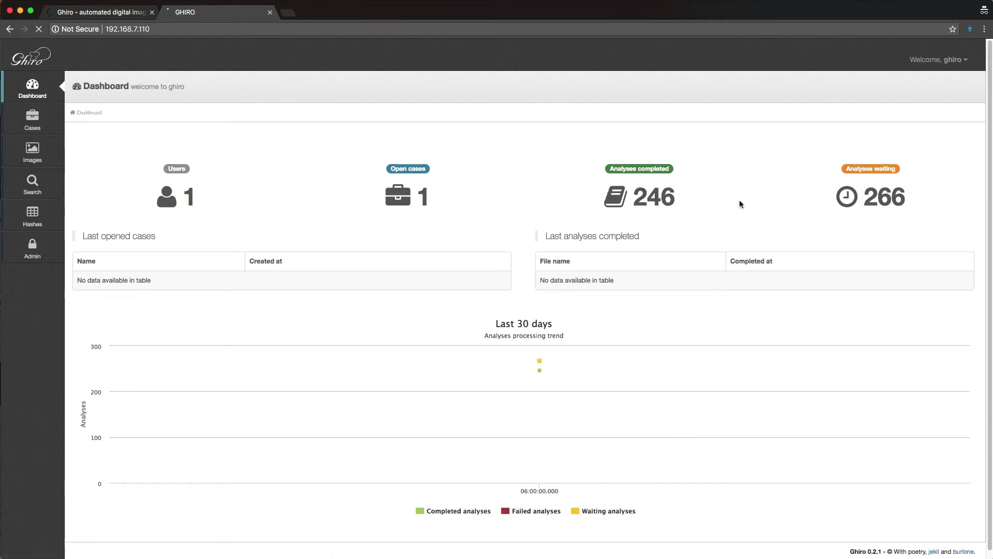
key("super+r")
key("super+r")
key("super+r")
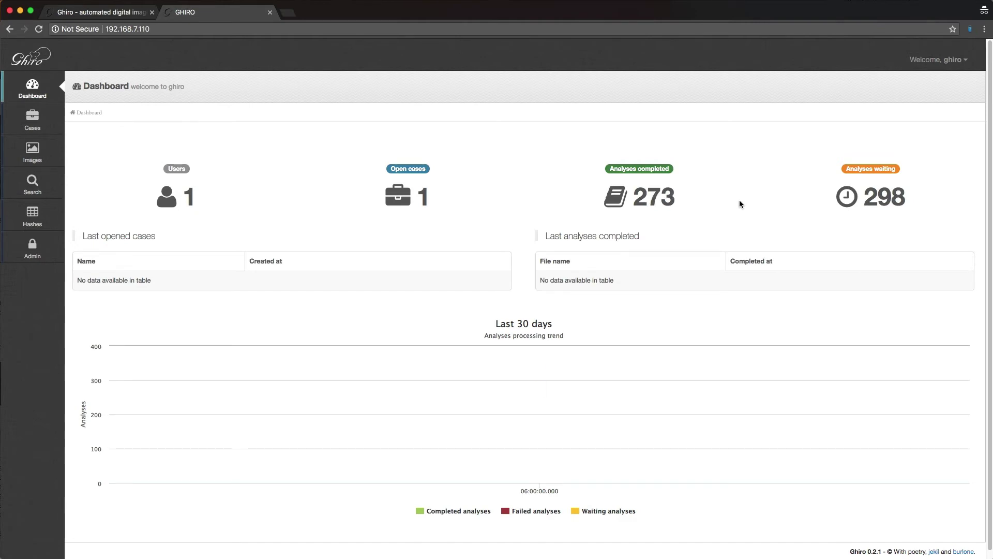
key("super+r")
key("super+r")
key("super+r")
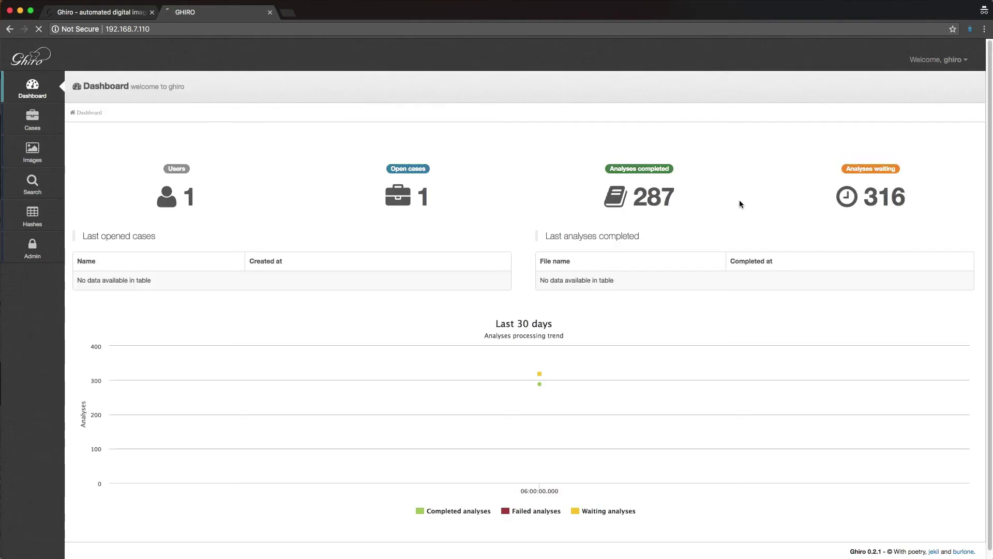
key("super+r")
key("super+r")
key("super+r")
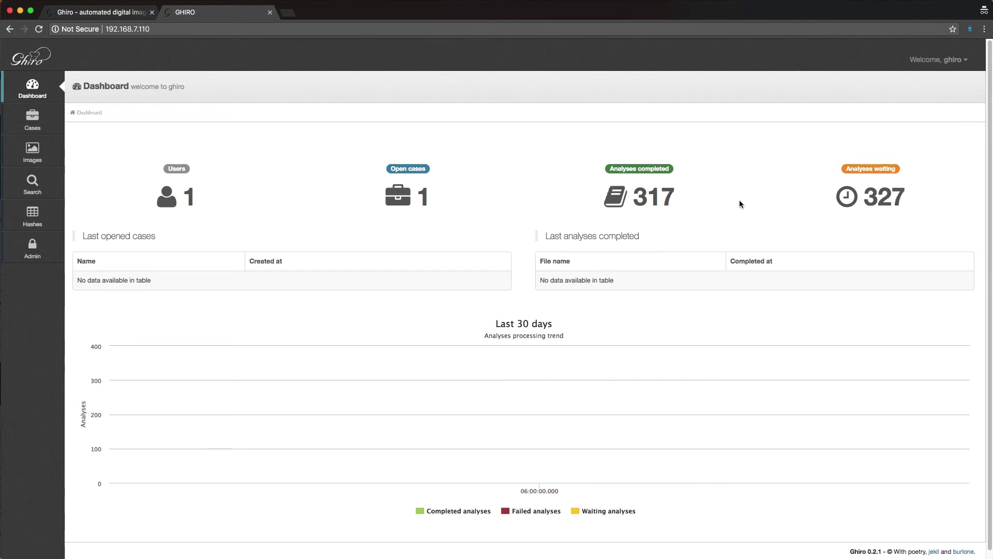
left_click(32, 119)
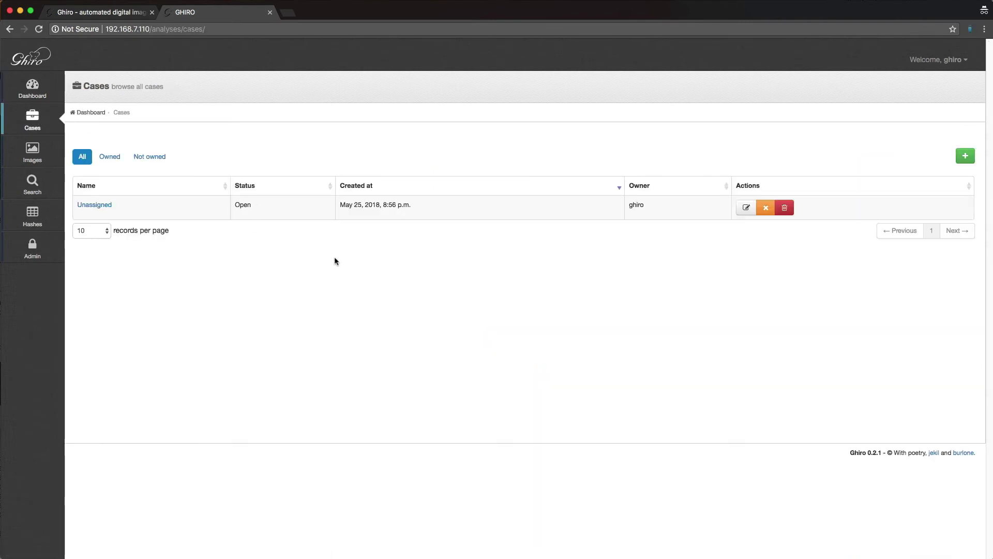
left_click(116, 214)
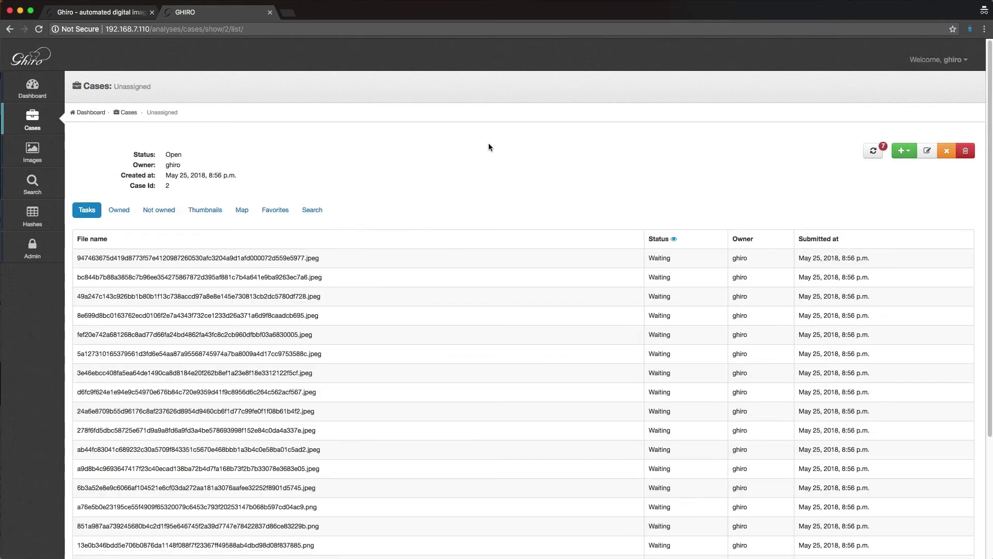
scroll(488, 142, "down", 3)
scroll(488, 147, "up", 3)
left_click(673, 238)
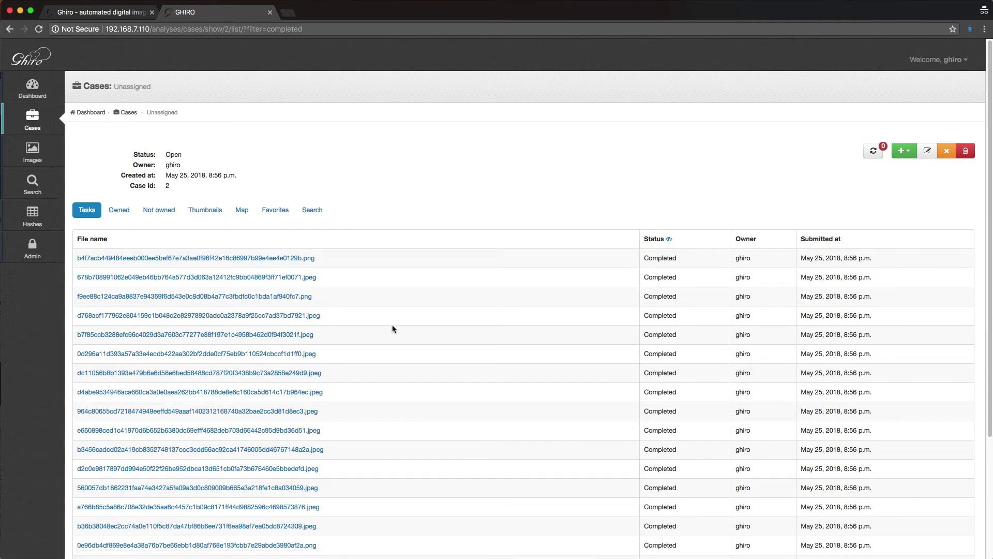
scroll(393, 324, "down", 3)
scroll(392, 325, "up", 3)
left_click(194, 213)
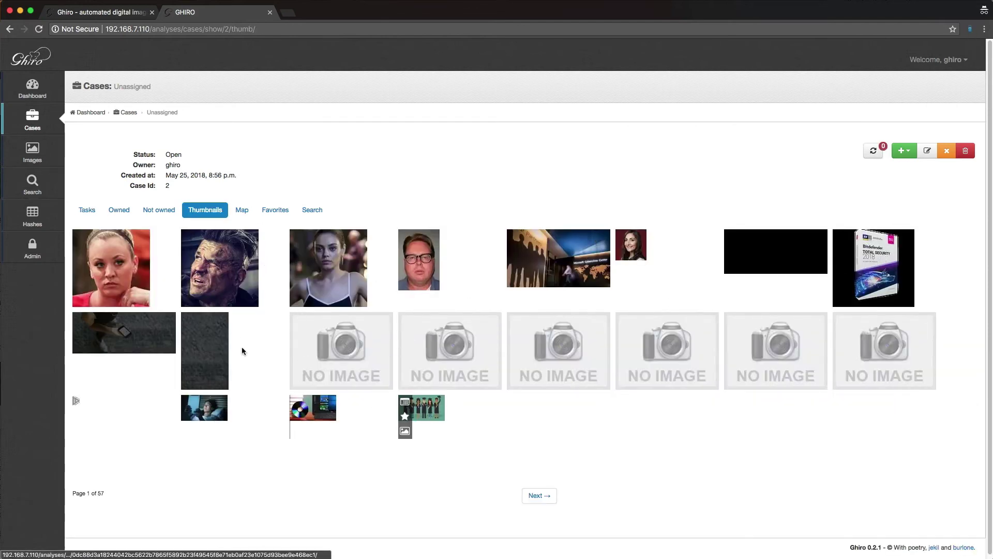
left_click(241, 211)
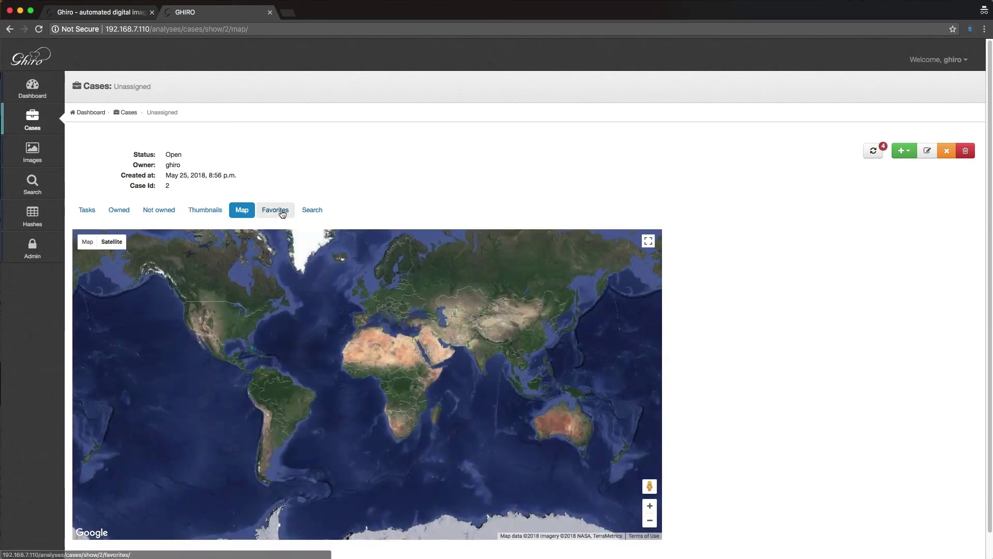
left_click(282, 212)
left_click(326, 211)
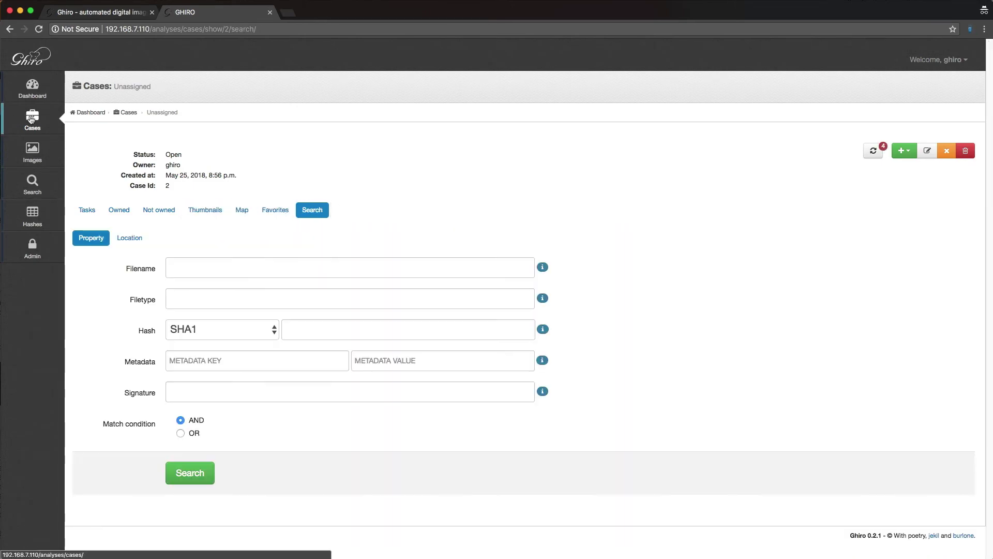
left_click(34, 121)
Step: Check the Wing IDE upload log, then reload the Dashboard: 4 cases, 5746 completed, 4387 waiting
left_click(38, 96)
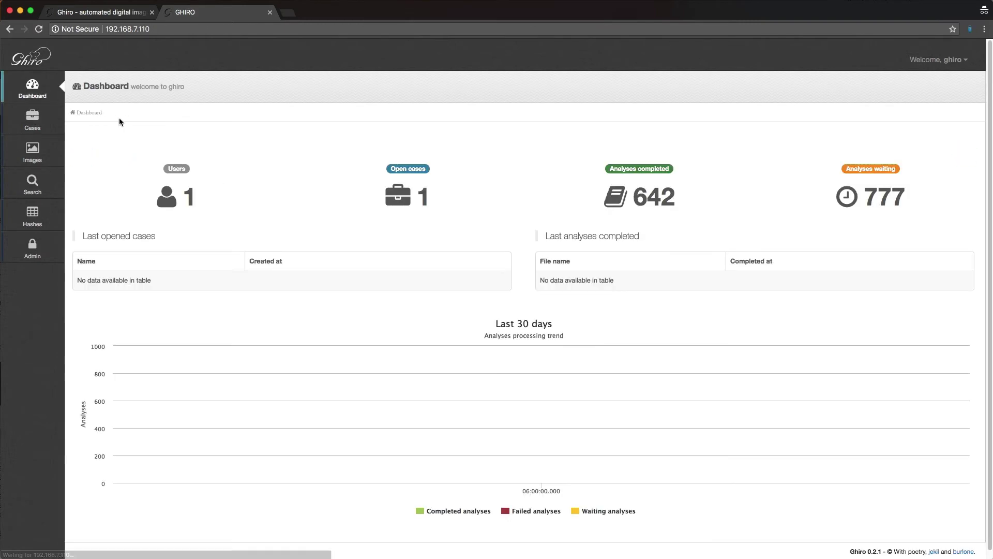
key("super+r")
key("super+r")
key("super+r")
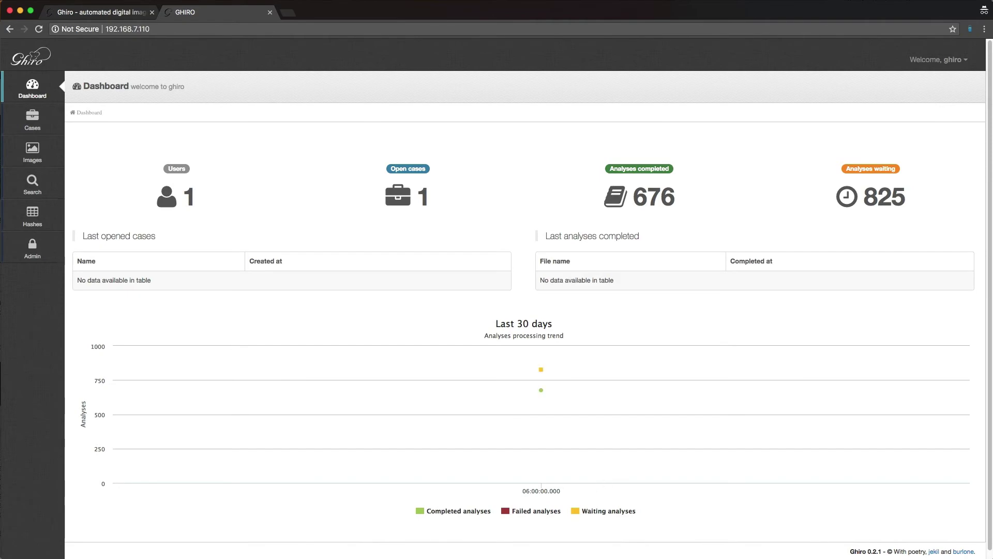
key("super+Tab")
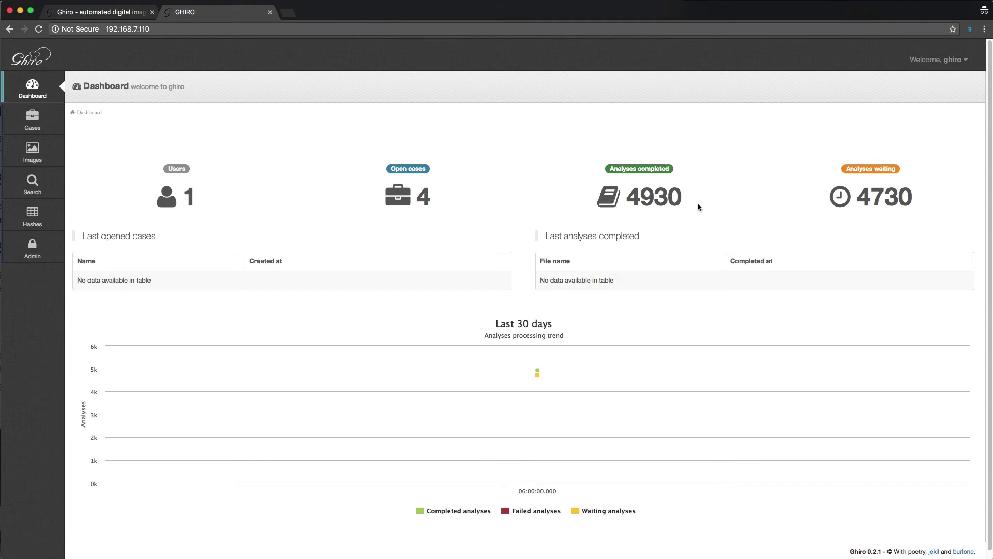
key("super+r")
key("super+r")
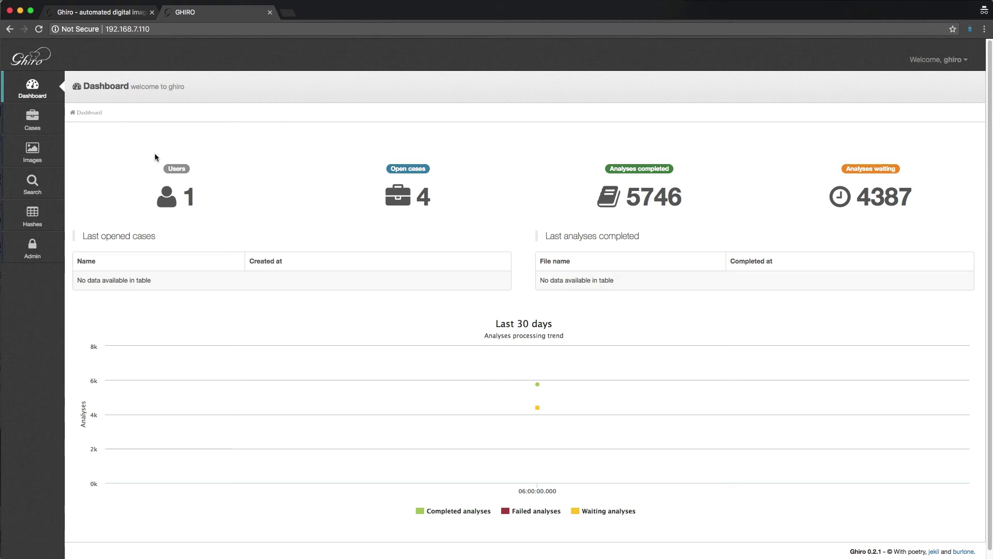
Step: Show all analysed images on the Map tab and open the marker pinned at San Francisco
left_click(32, 154)
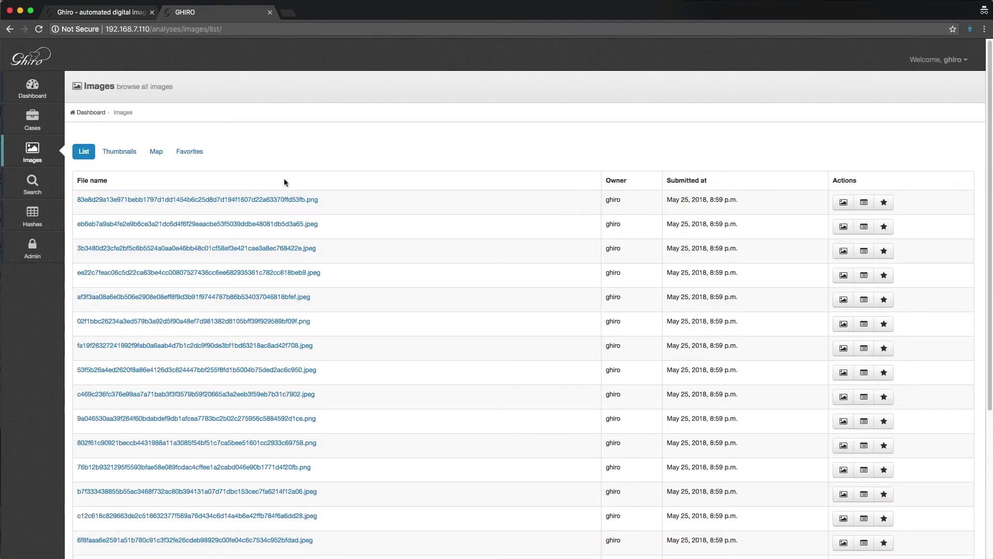
left_click(161, 156)
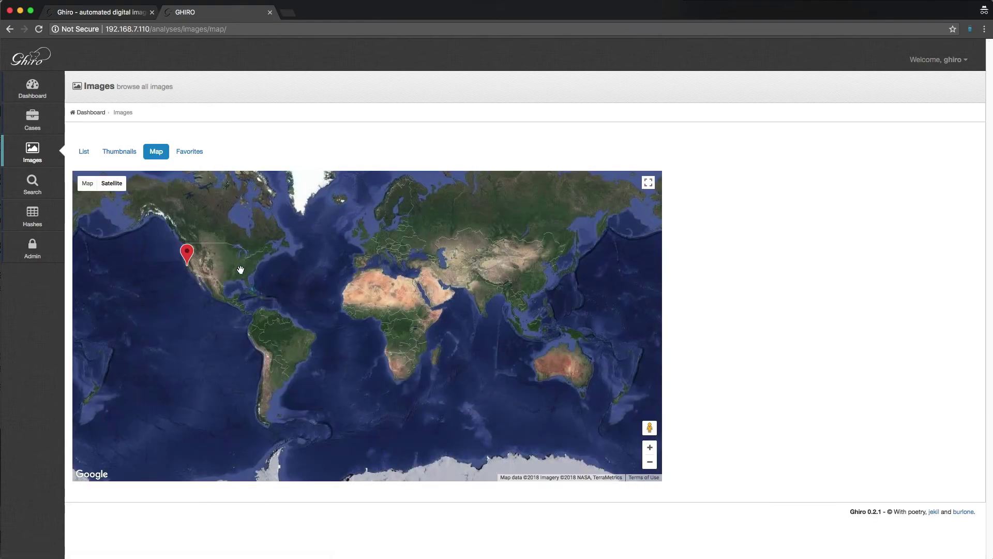
scroll(197, 284, "up", 2)
left_click_drag(182, 270, 249, 355)
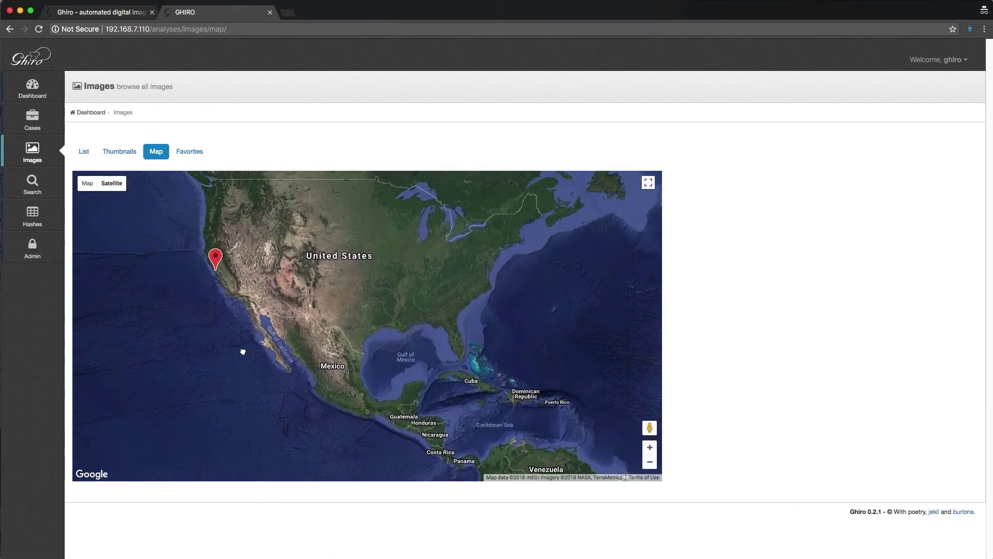
scroll(259, 331, "up", 3)
scroll(265, 331, "up", 2)
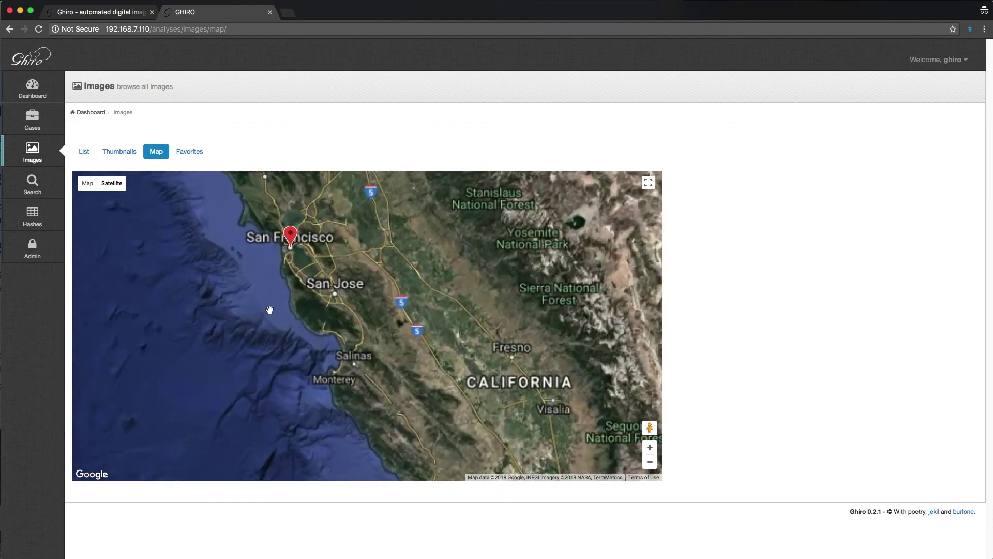
left_click_drag(291, 229, 293, 282)
left_click(292, 280)
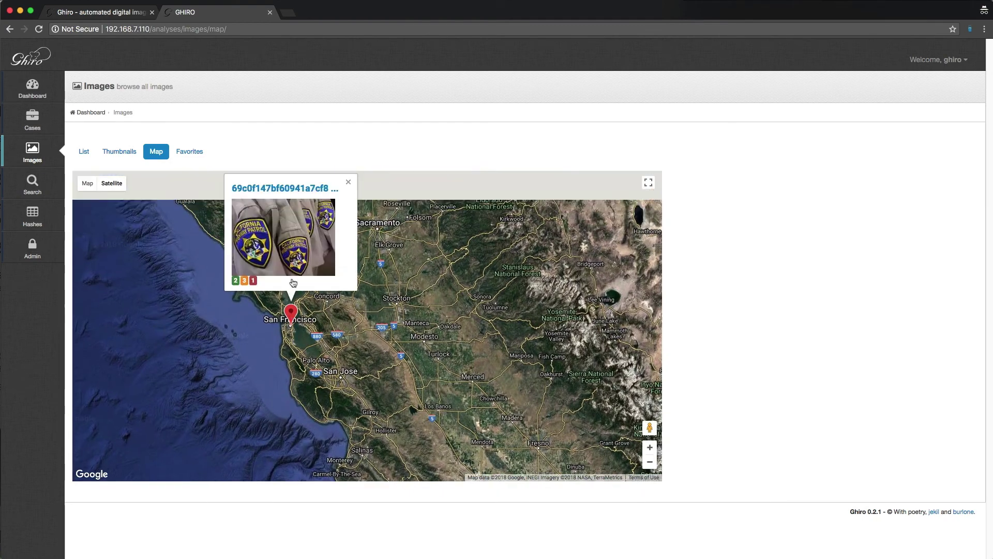
Step: Open the San Francisco photo's analysis report and read through its EXIF metadata
left_click(284, 246)
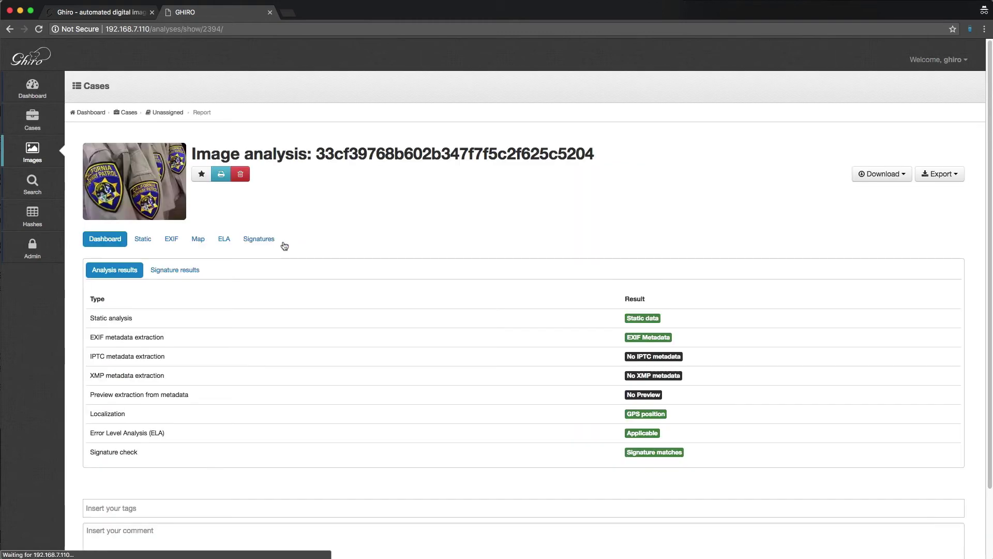
left_click(171, 241)
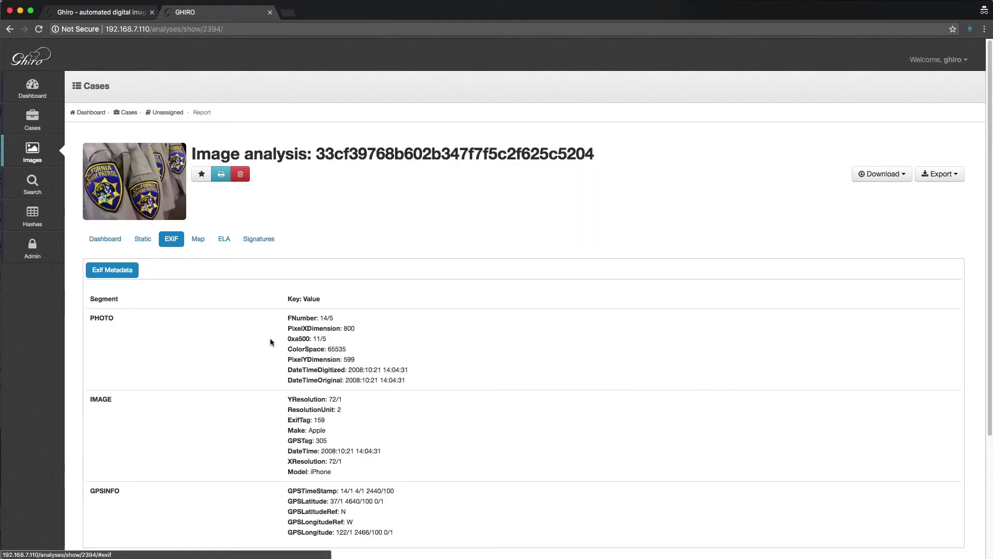
scroll(315, 317, "down", 1)
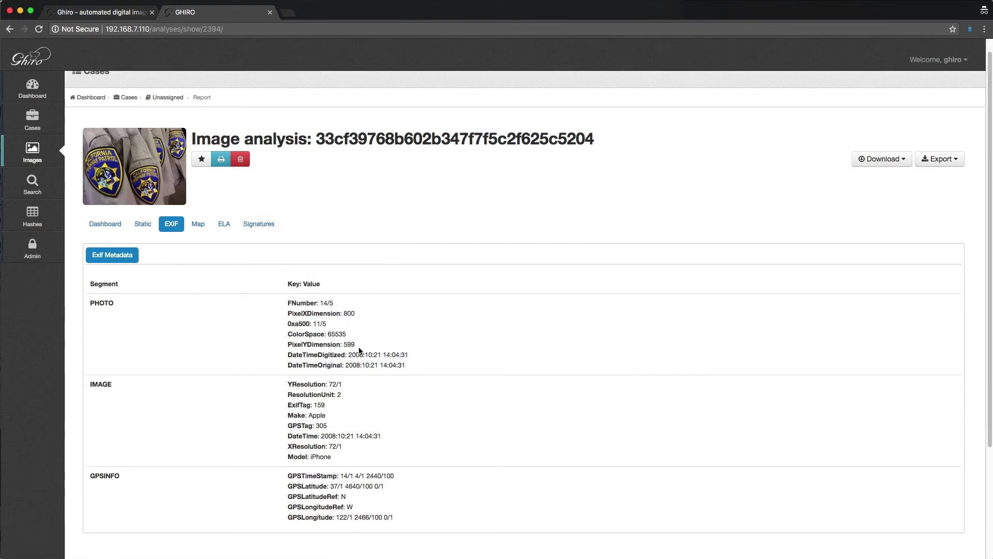
mouse_move(333, 353)
mouse_move(314, 395)
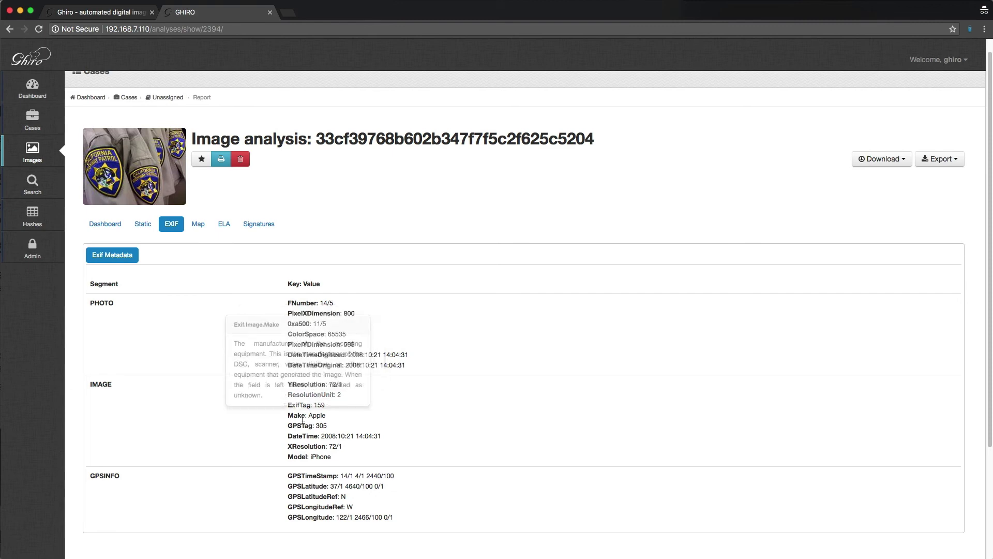
mouse_move(301, 427)
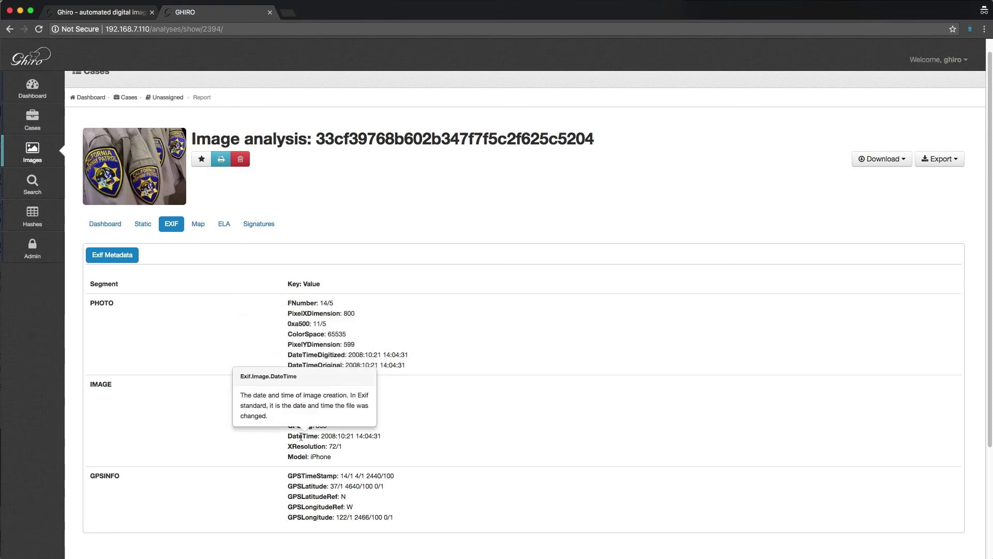
mouse_move(304, 458)
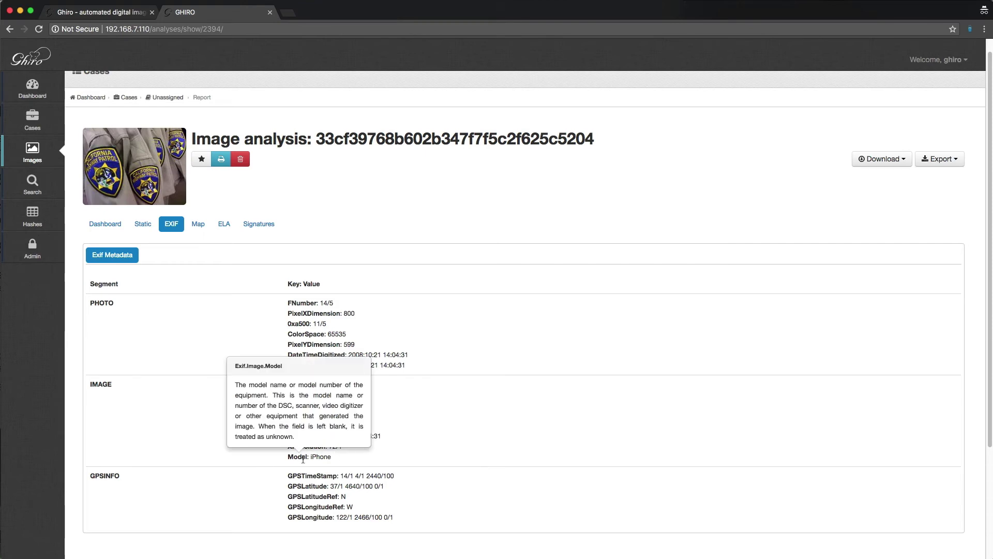
Step: Check the photo's GPS map and error level analysis, then star it as a favourite
left_click(199, 232)
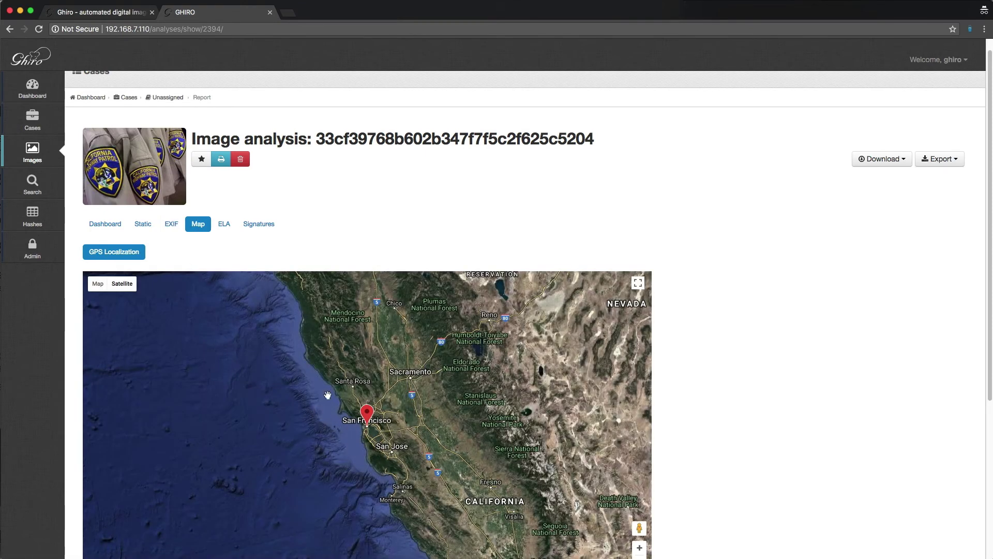
left_click(221, 227)
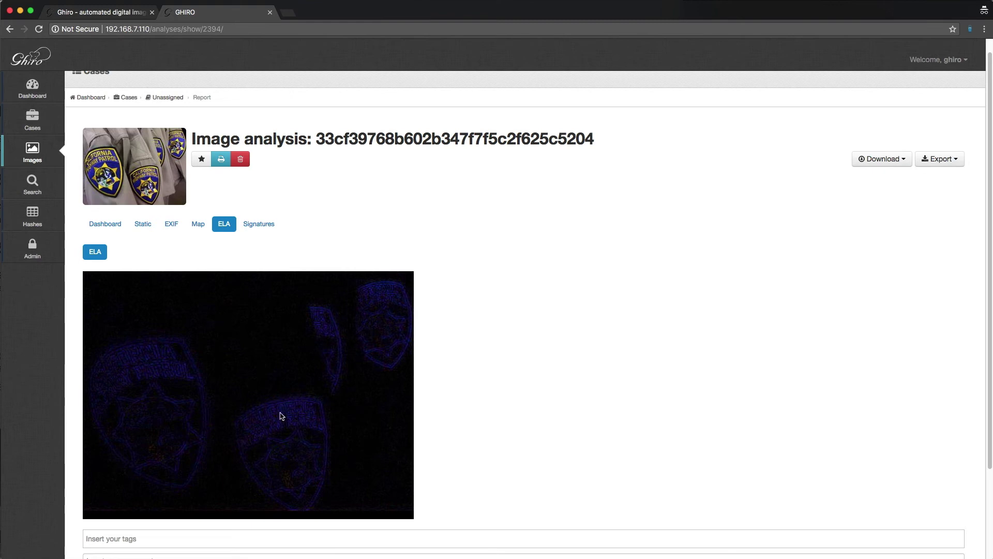
left_click(198, 229)
left_click(173, 227)
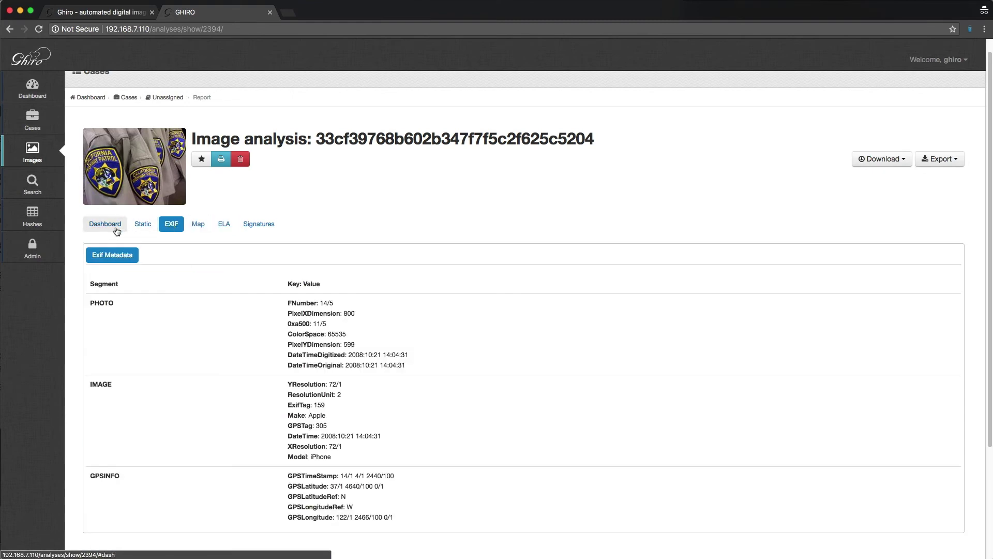
left_click(206, 161)
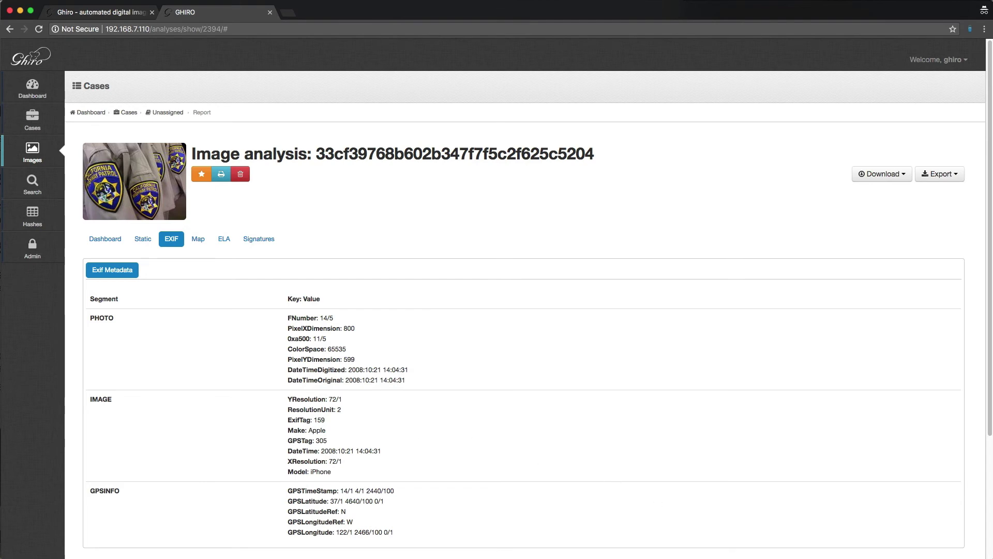
Step: Place Hunchly beside Ghiro and search Hunchly's captured pages for 'model iphone'
key("super+Tab")
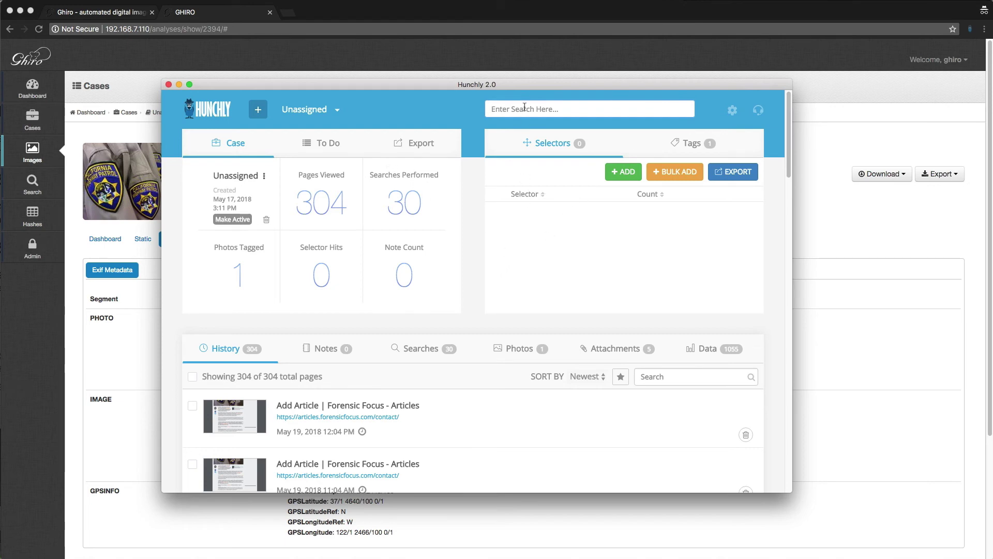
left_click_drag(523, 91, 597, 60)
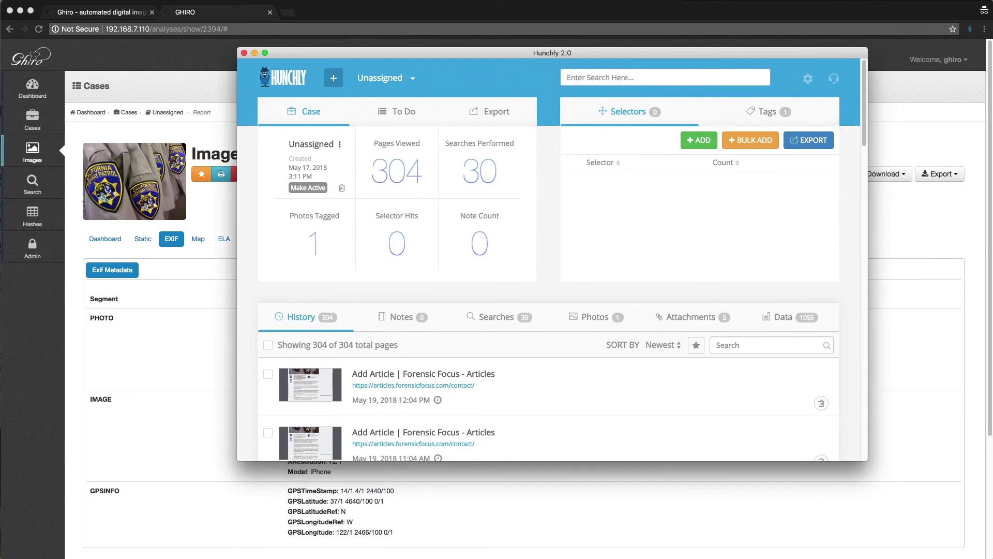
left_click(195, 265)
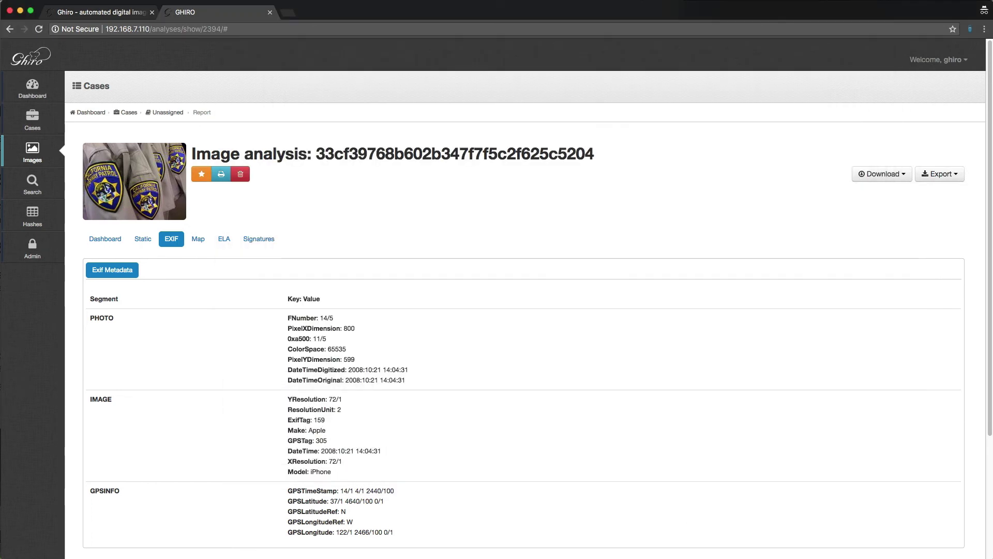
key("super+Tab")
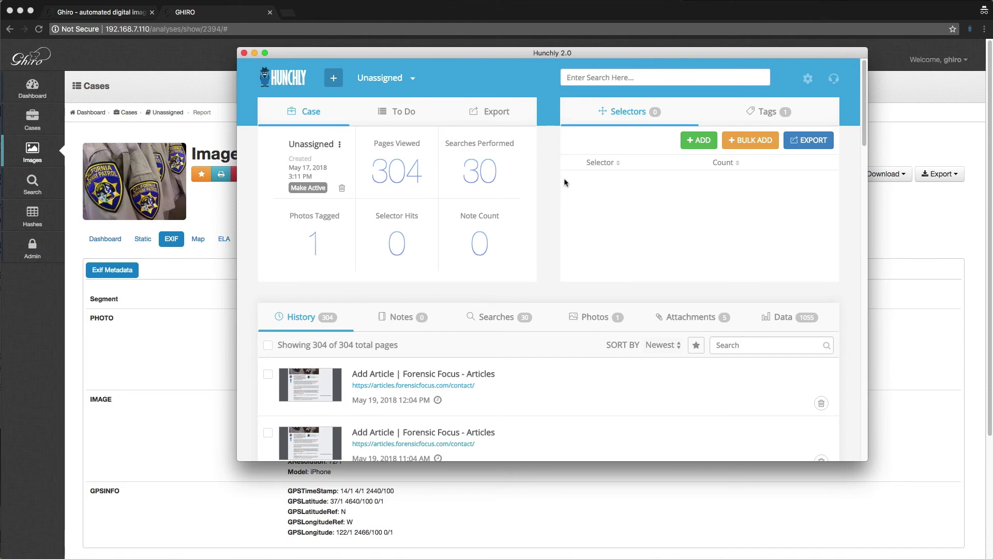
type("model iphone")
key("Return")
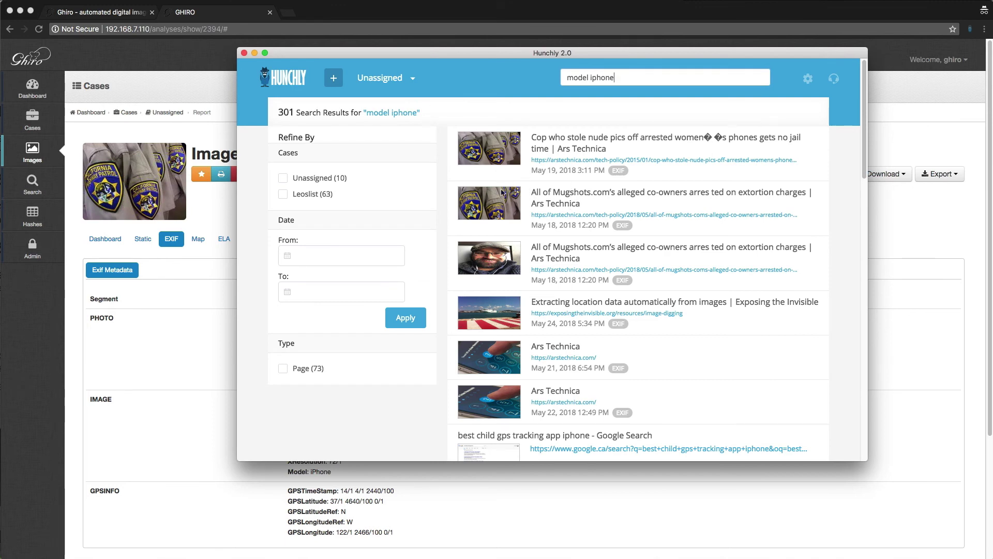
Step: Open the captured Ars Technica Mugshots.com co-owners article and scroll through it to Related Stories and back
left_click(549, 201)
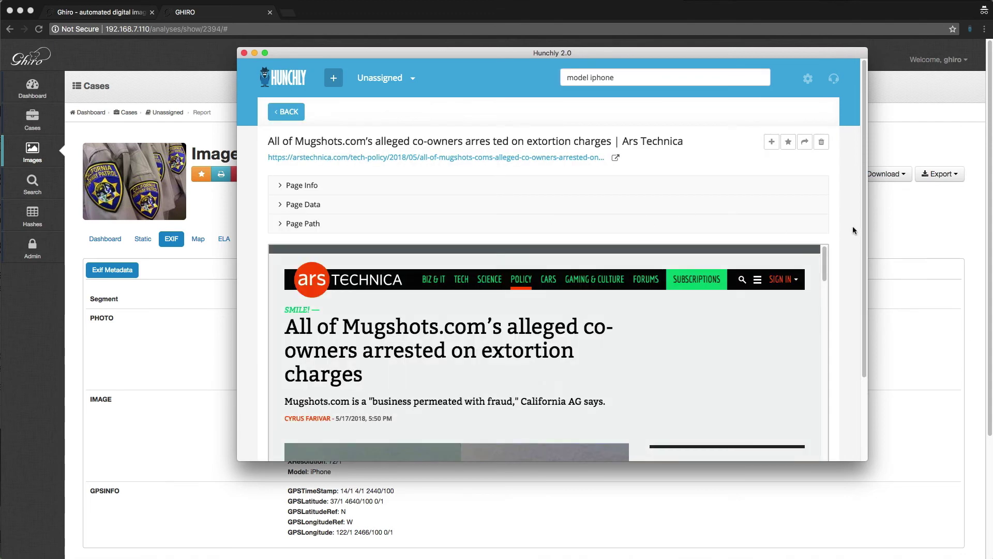
scroll(854, 231, "down", 2)
scroll(852, 226, "down", 4)
left_click_drag(823, 161, 810, 358)
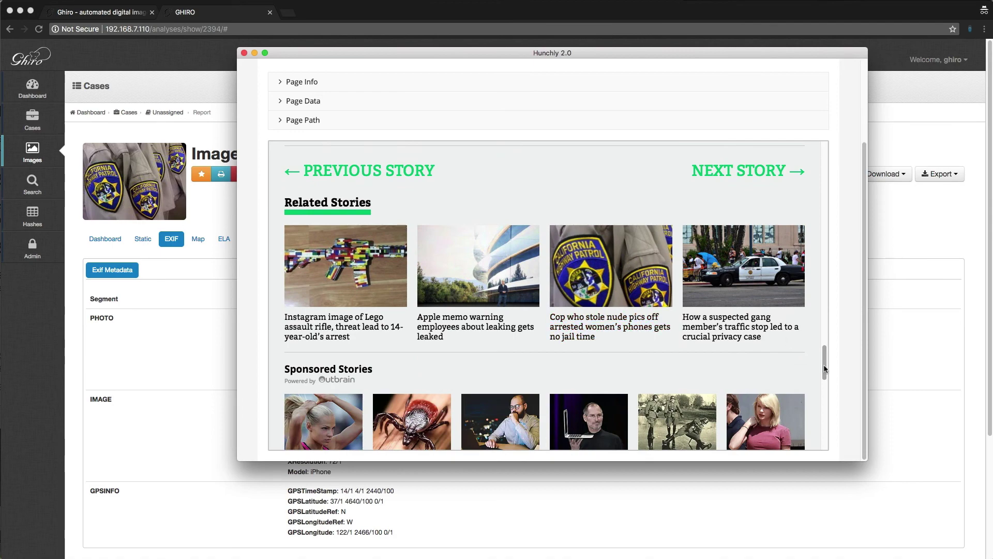
left_click_drag(825, 369, 844, 144)
scroll(843, 144, "up", 3)
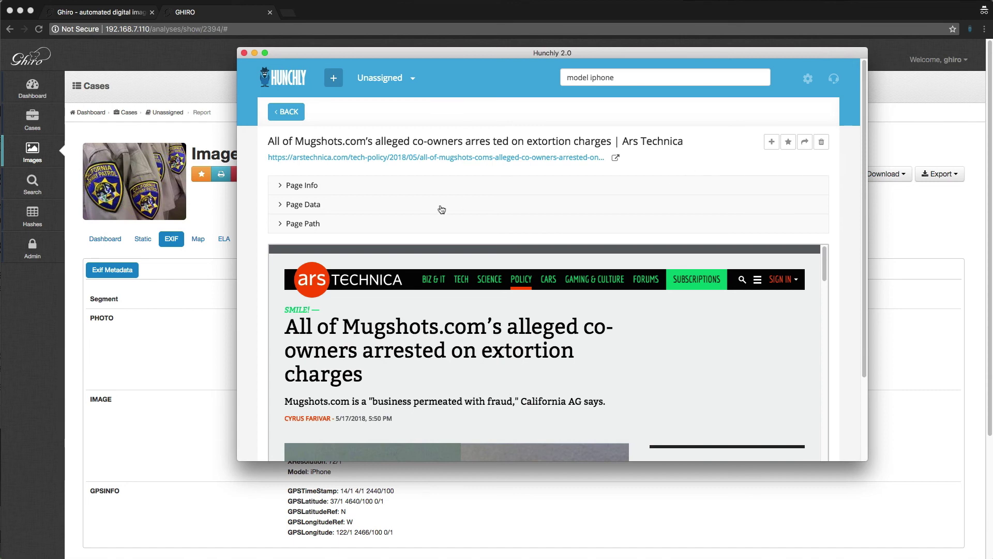
Step: Return to Ghiro and open the New hash list form from Hashes
left_click(225, 223)
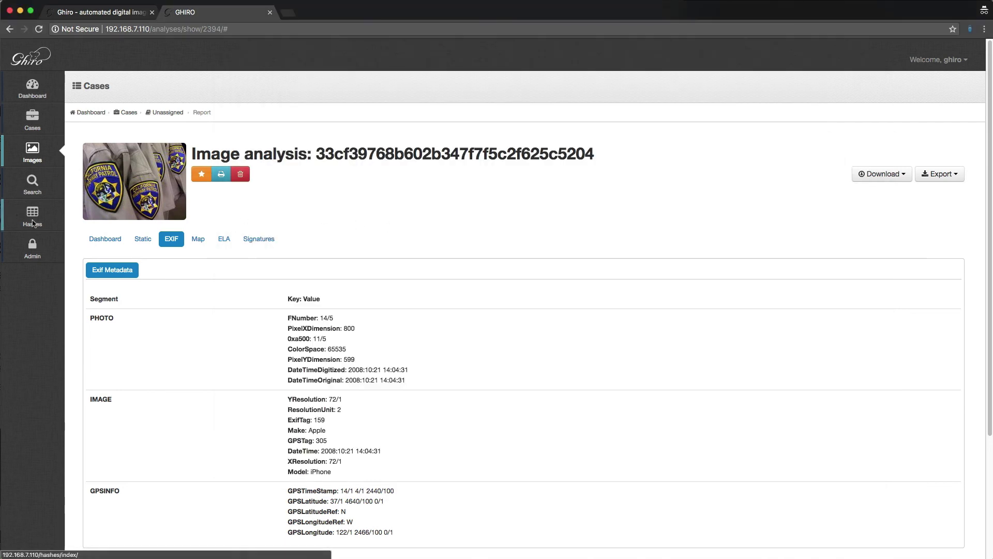
left_click(32, 218)
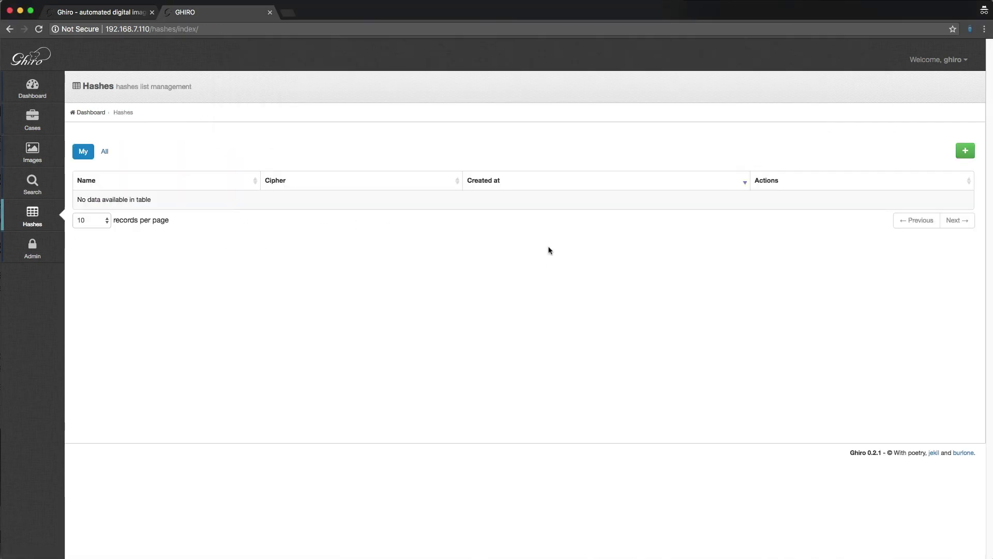
left_click(965, 150)
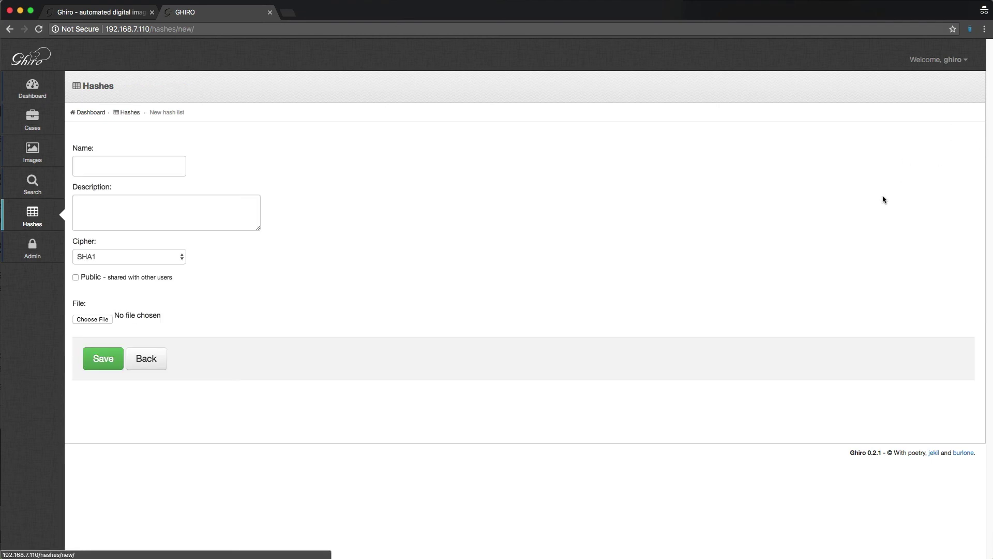